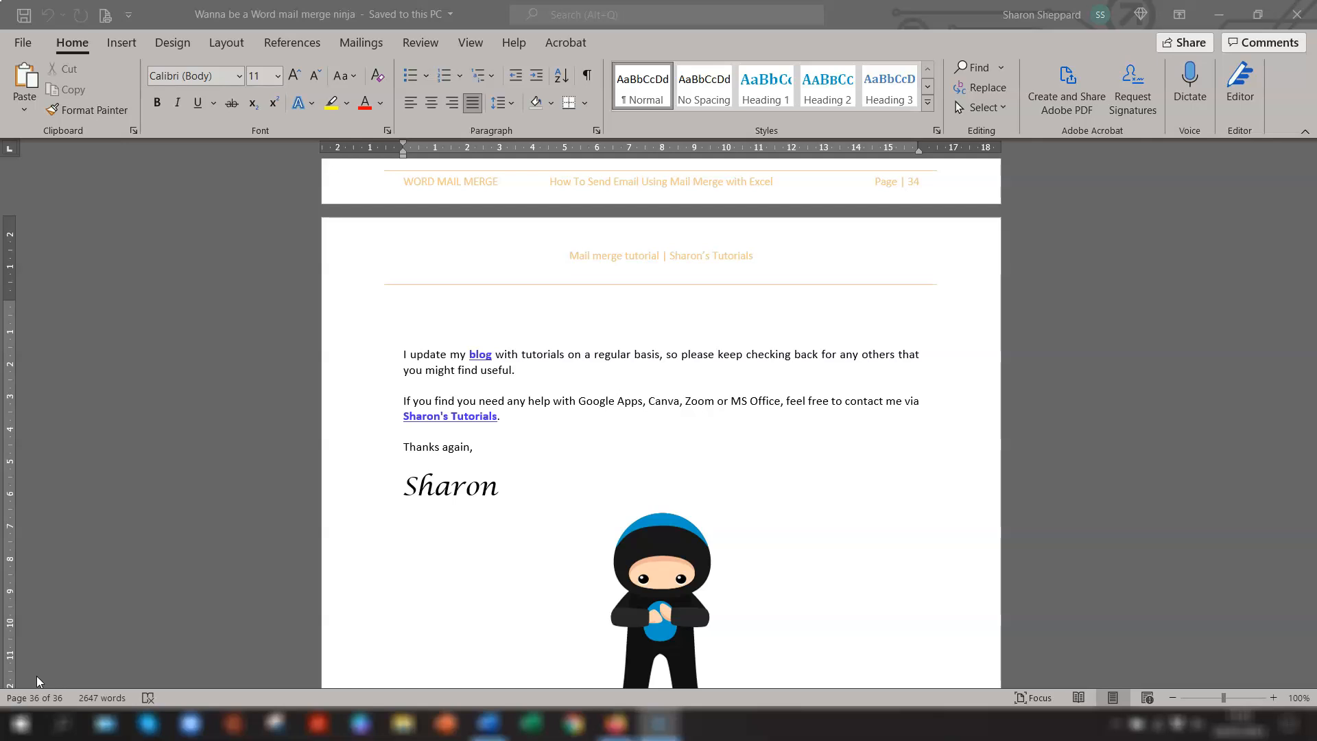
Change the font colour of the "blog" hyperlink to red.
click(34, 679)
click(47, 599)
click(475, 352)
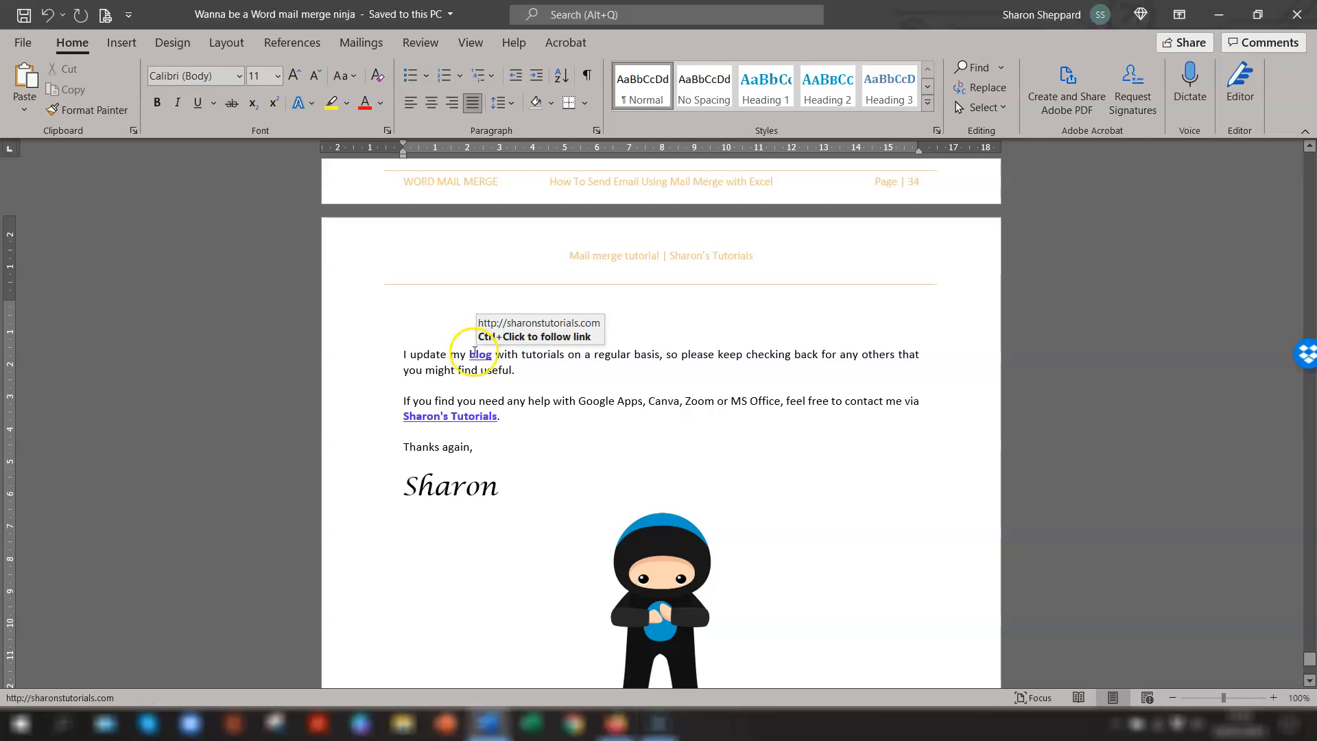
click(478, 353)
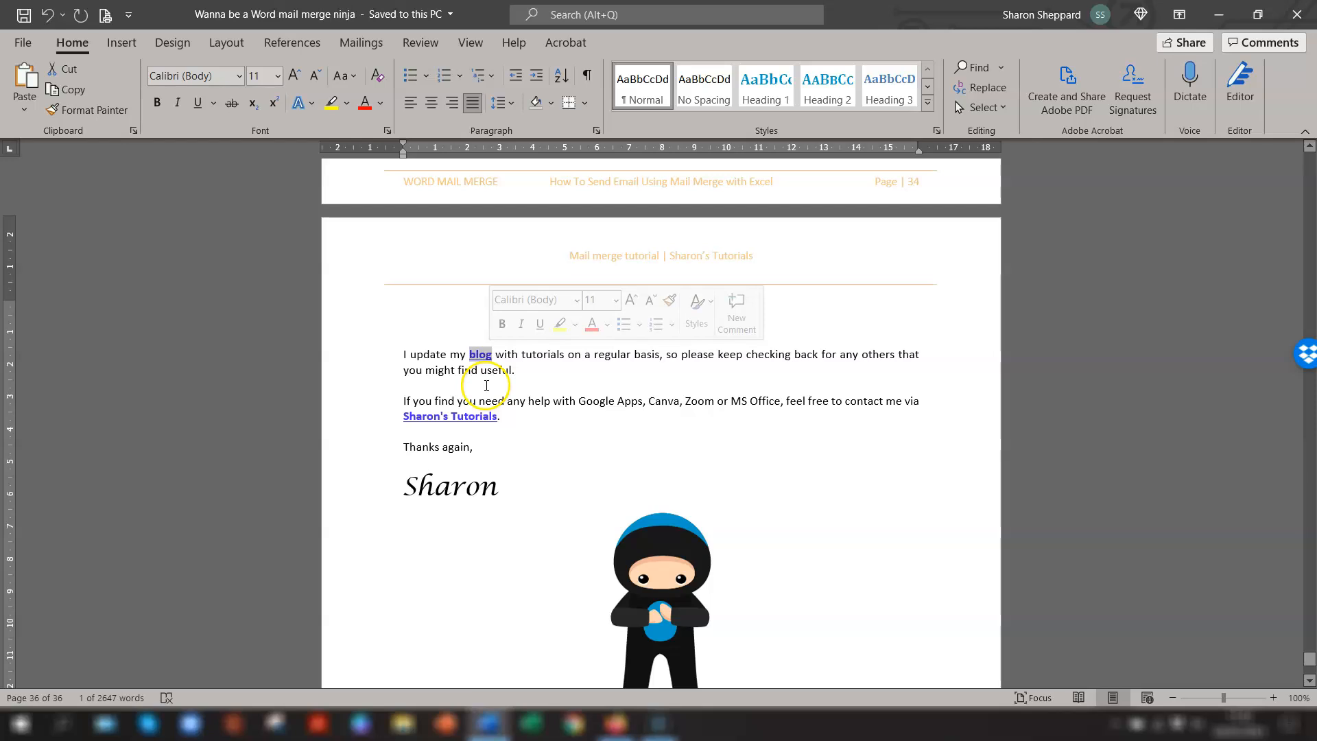
click(454, 356)
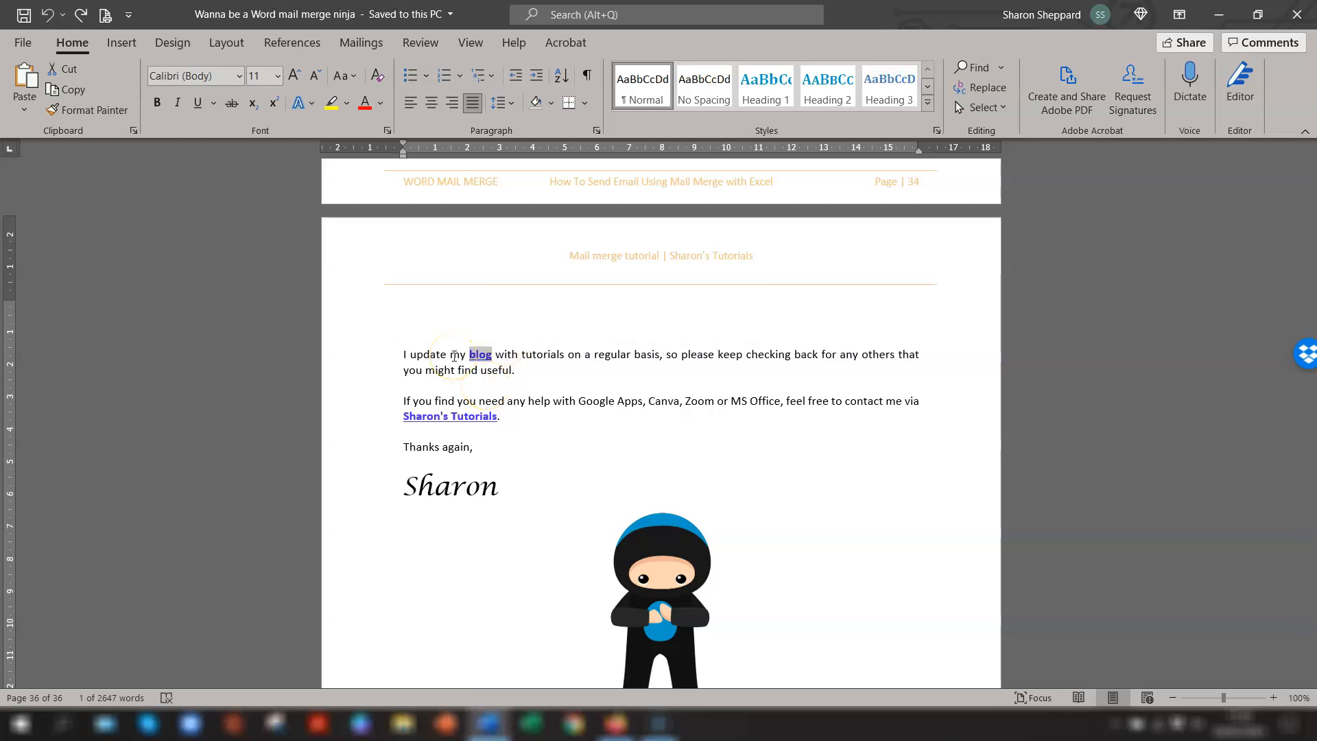
click(364, 103)
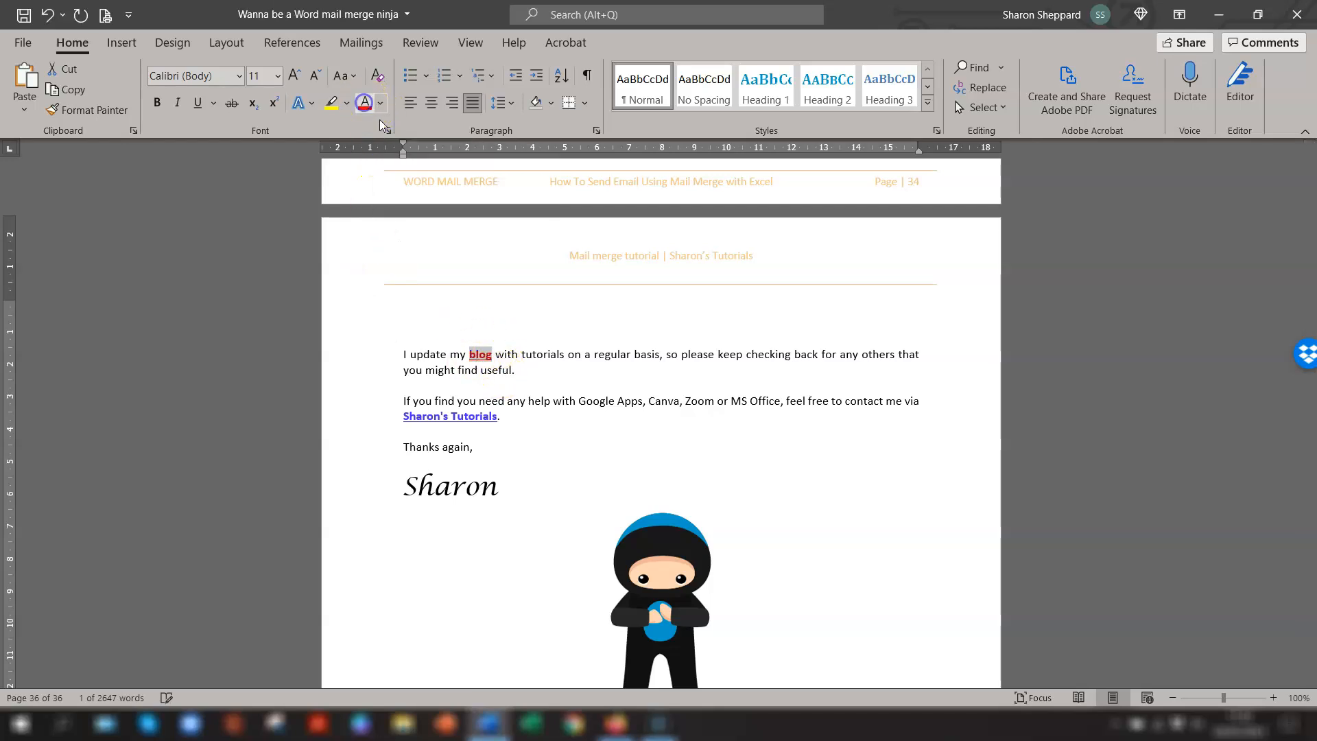
click(467, 360)
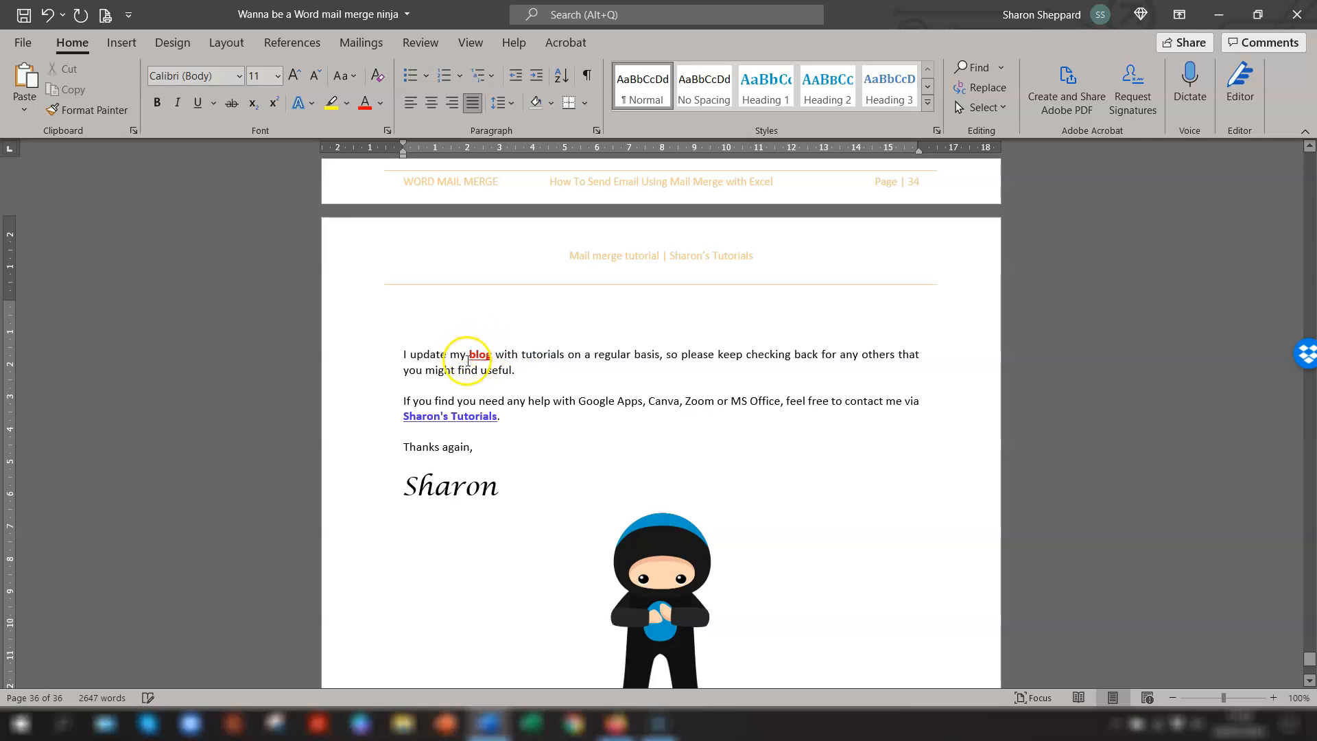
Follow the red "blog" hyperlink to its web address.
double_click(484, 353)
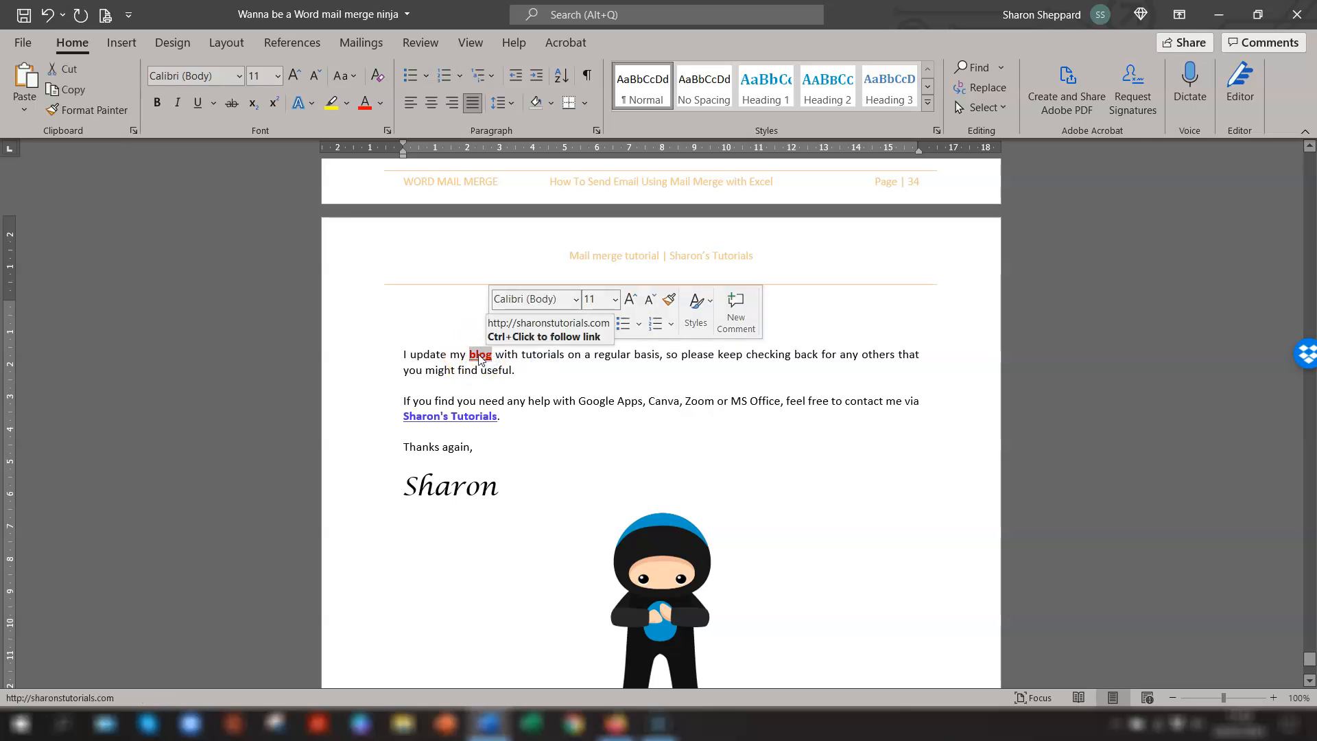
ctrl+click(480, 357)
Try to reapply the red font colour to the visited "blog" link, and save the document.
double_click(473, 354)
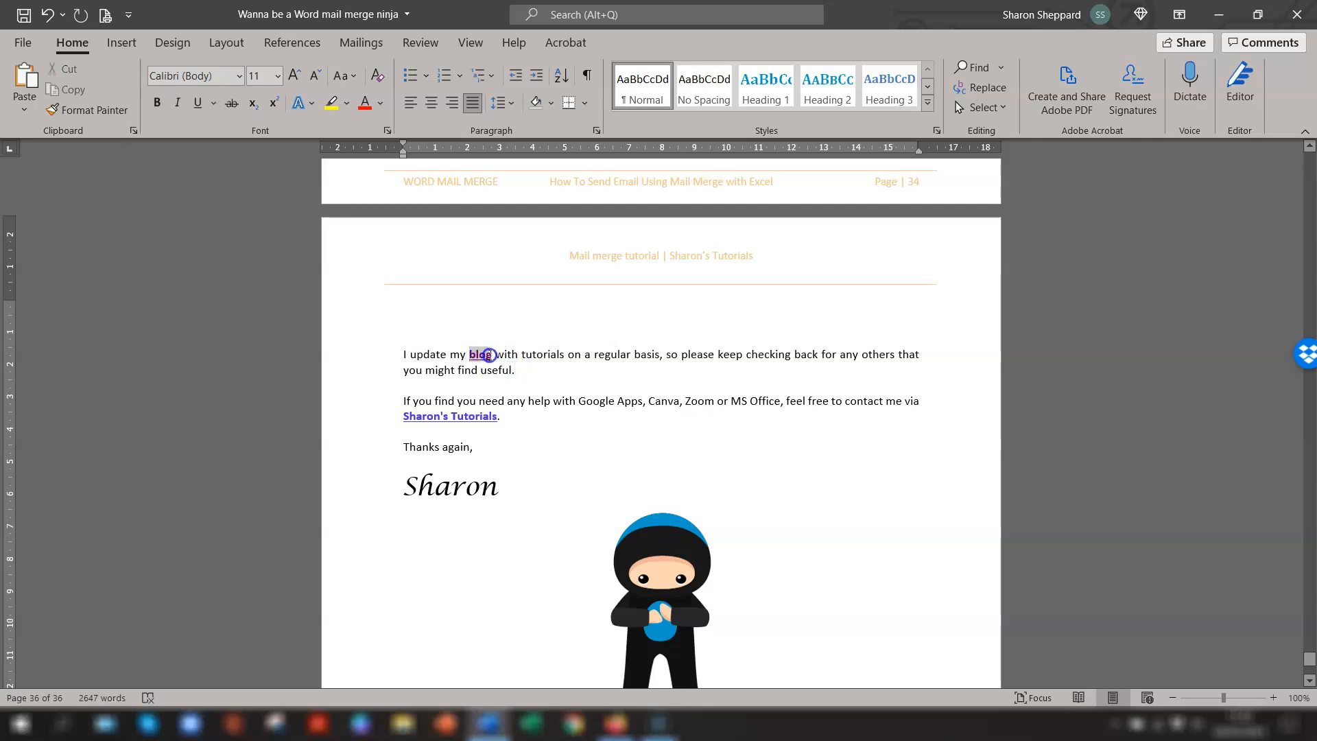
click(367, 105)
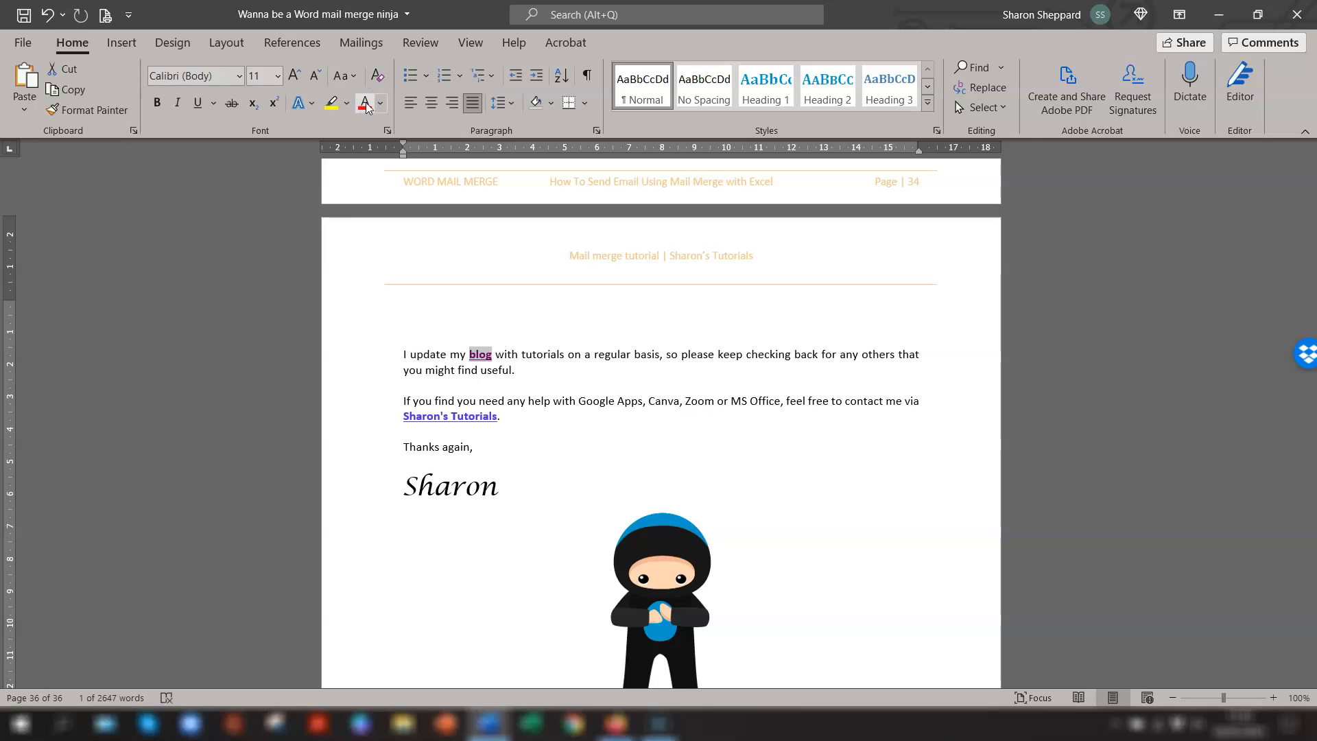
click(536, 354)
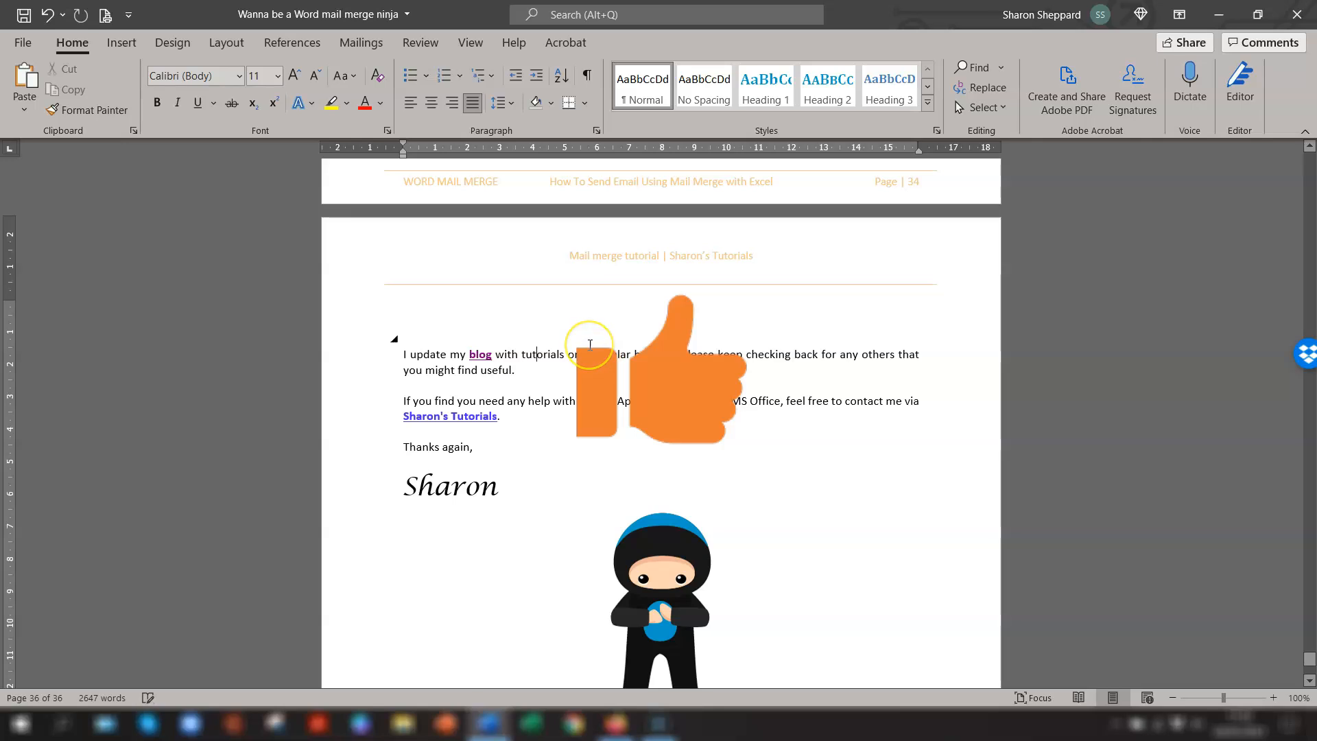
key(ctrl+s)
click(586, 379)
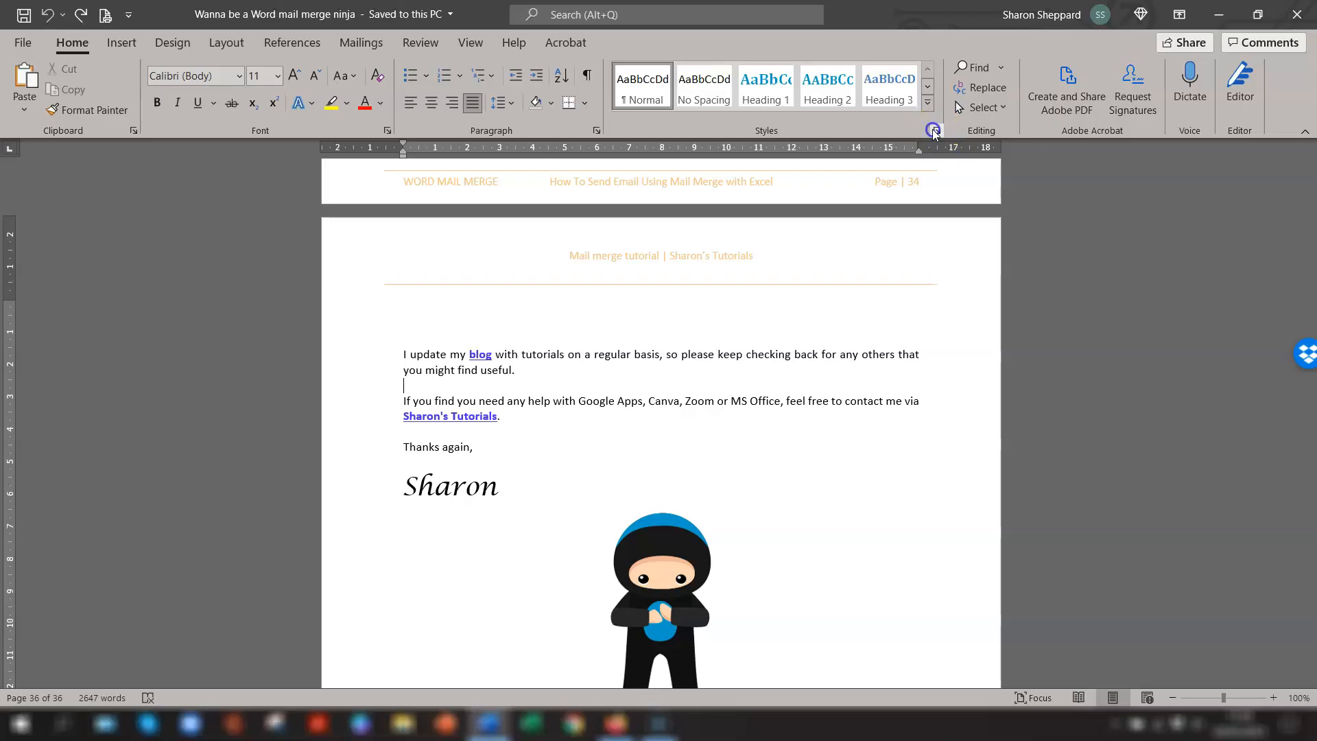
Show the list of all available styles beside the page and lengthen it to display more styles at once.
click(936, 131)
drag(684, 461, 1079, 203)
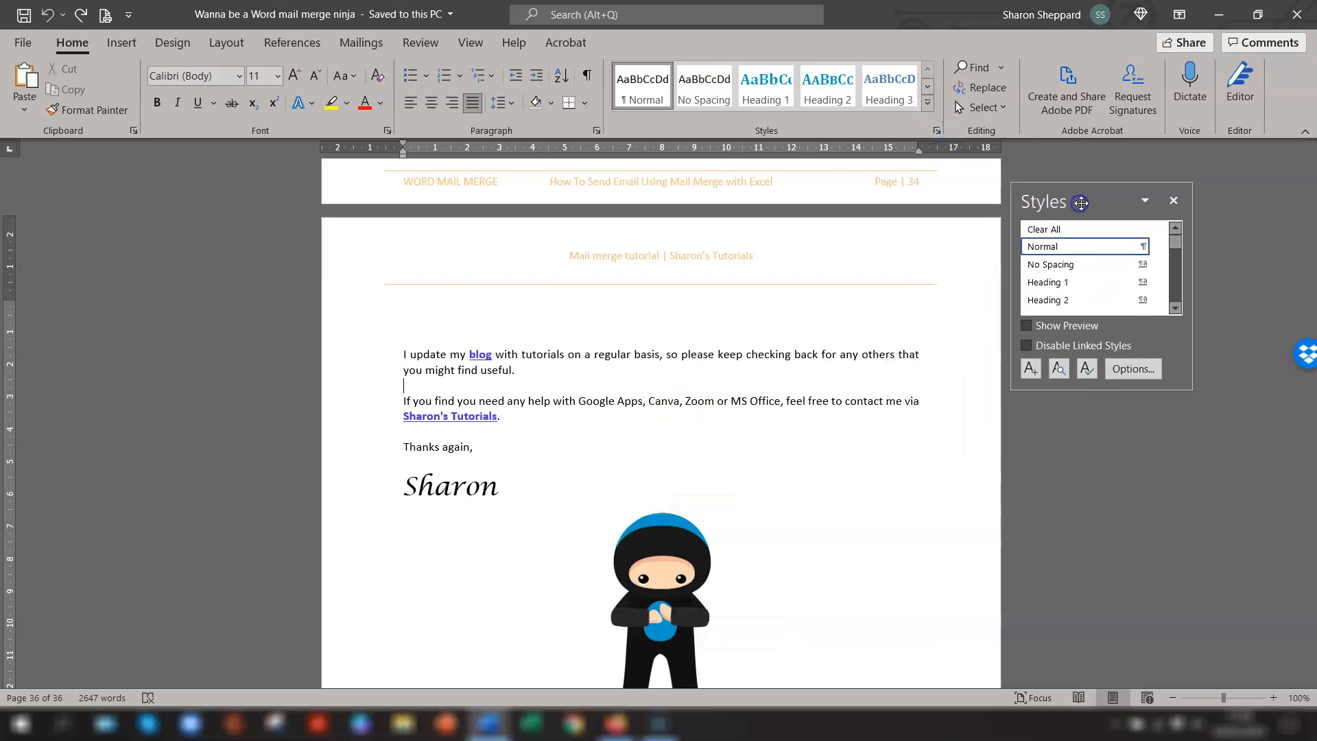
drag(1170, 390, 1163, 631)
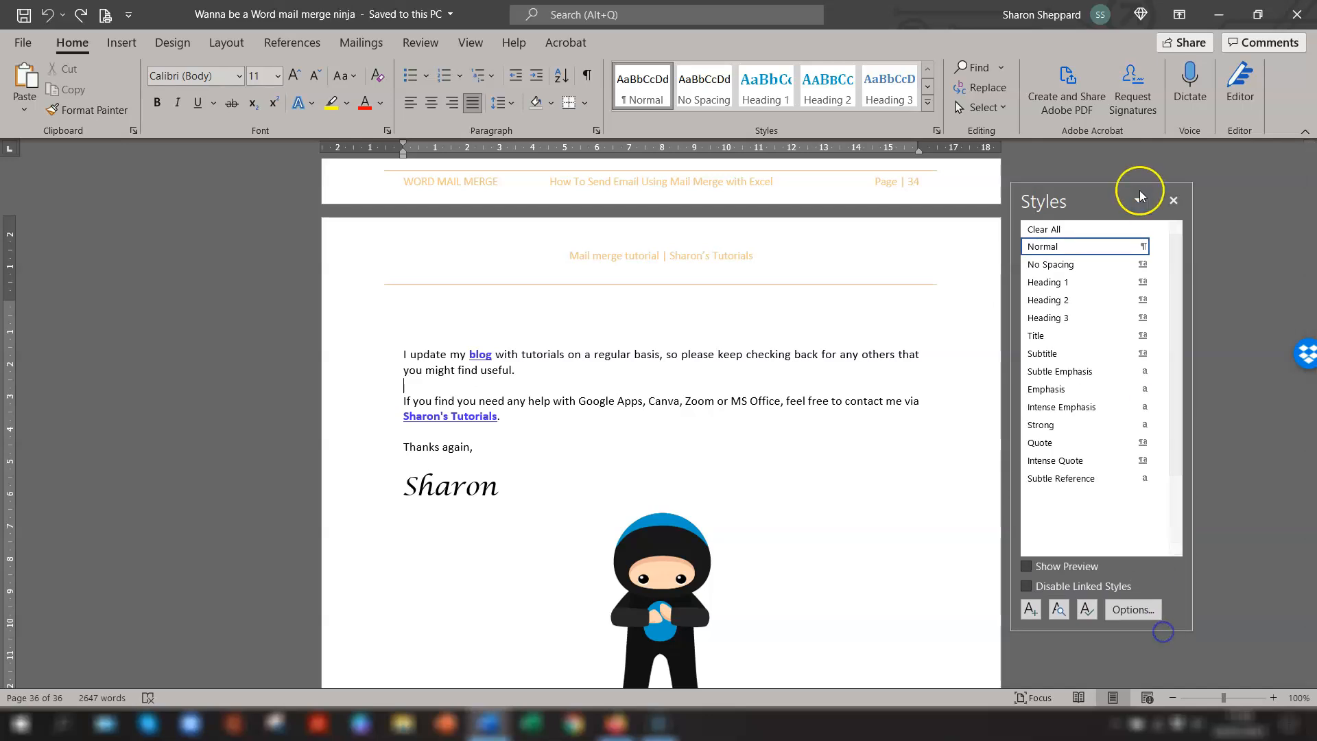
drag(1139, 191, 1143, 167)
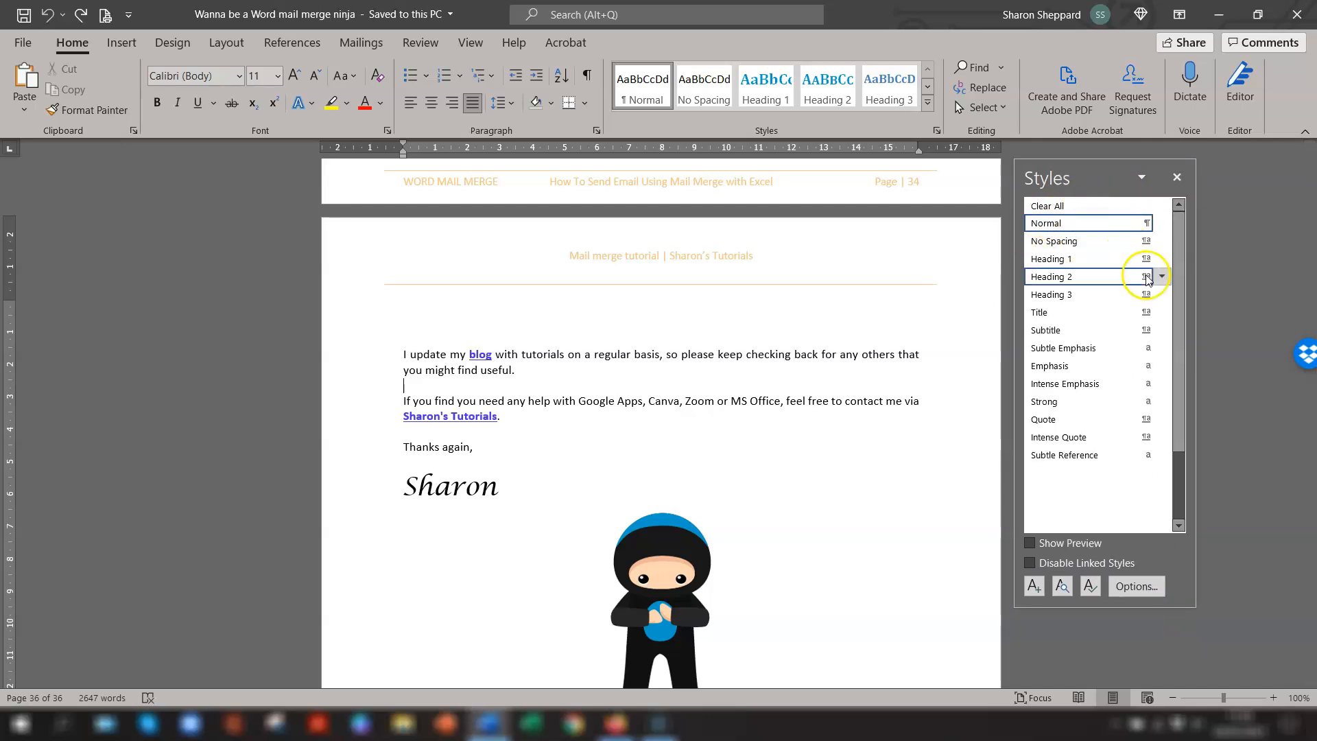
Modify the Hyperlink style, setting its font colour to the orange Accent 6.
drag(1185, 289, 1187, 365)
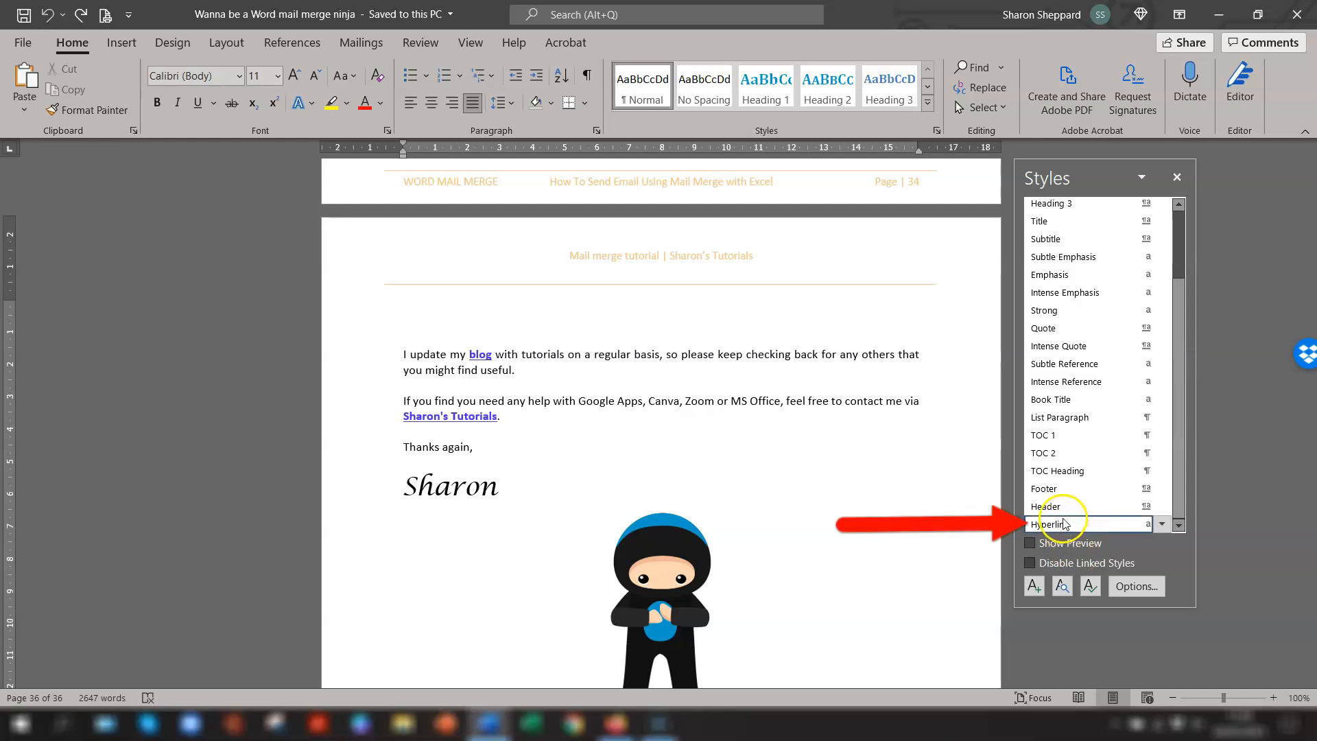
mouse_move(1079, 529)
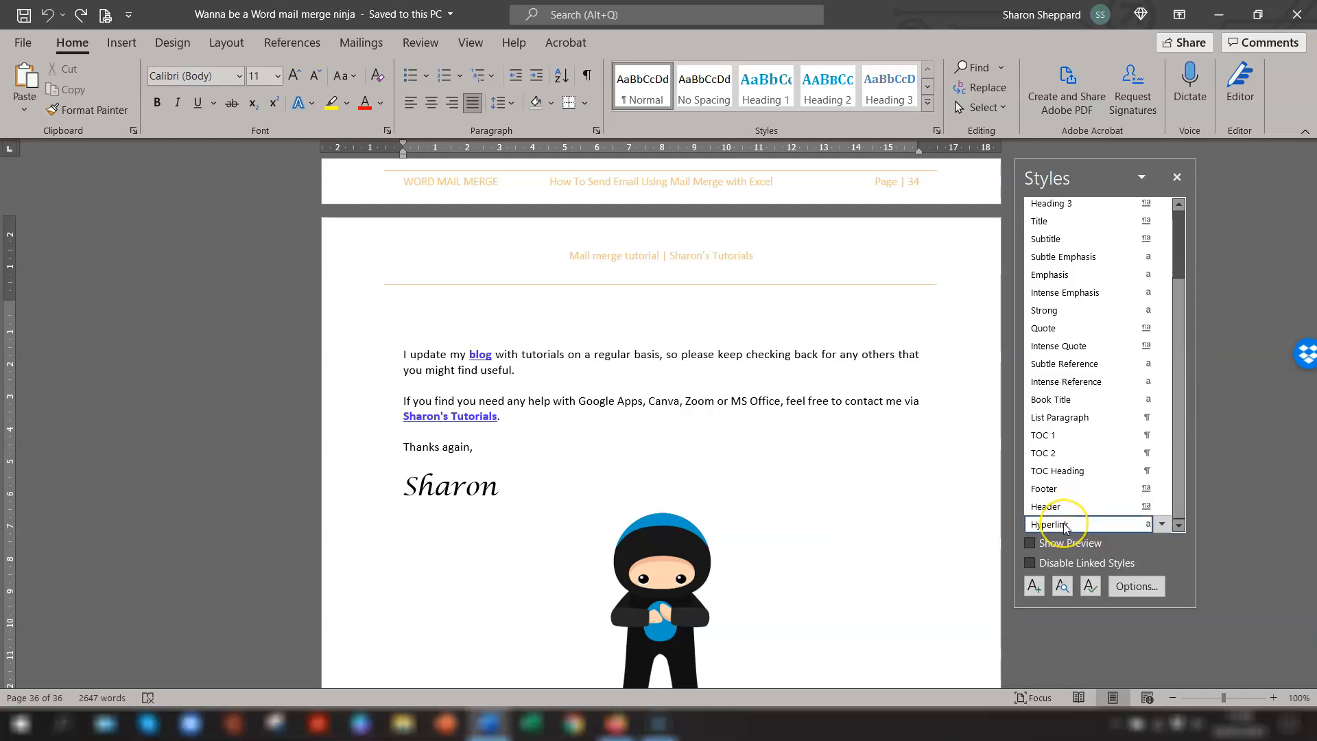
click(1162, 525)
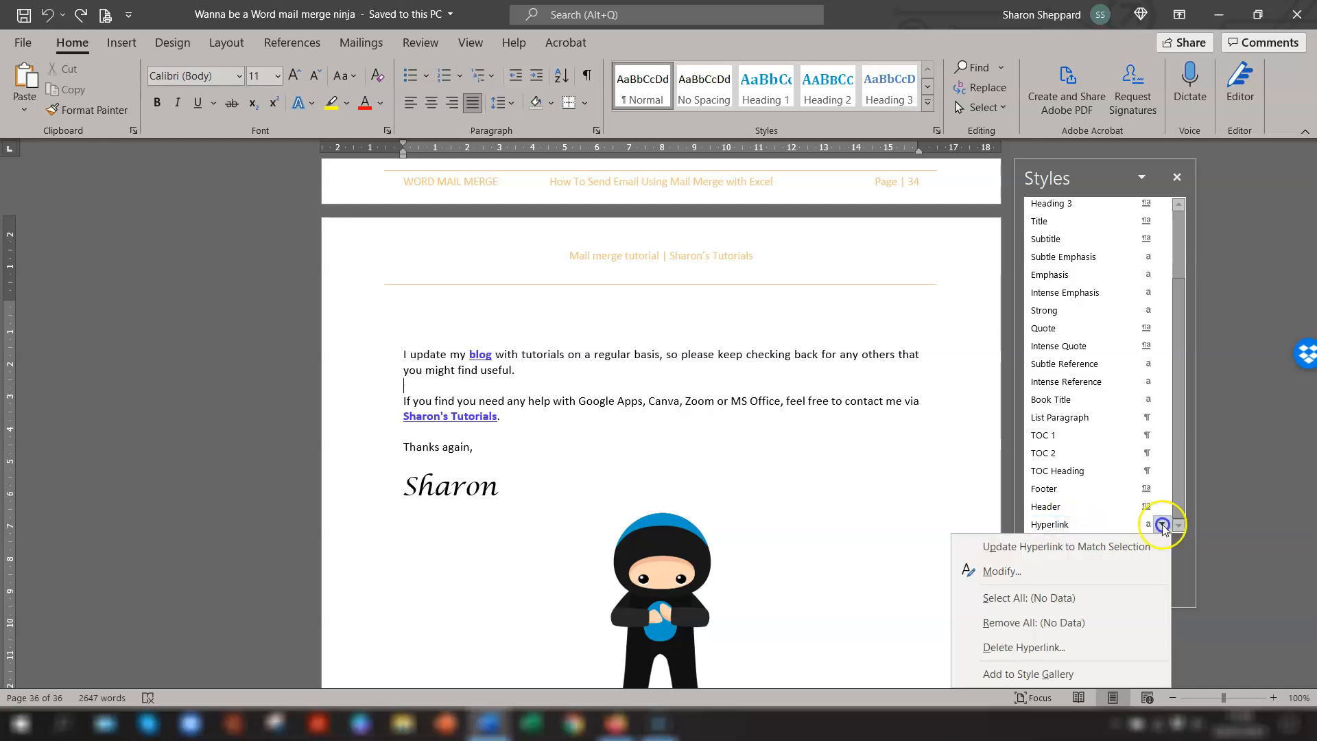
click(998, 572)
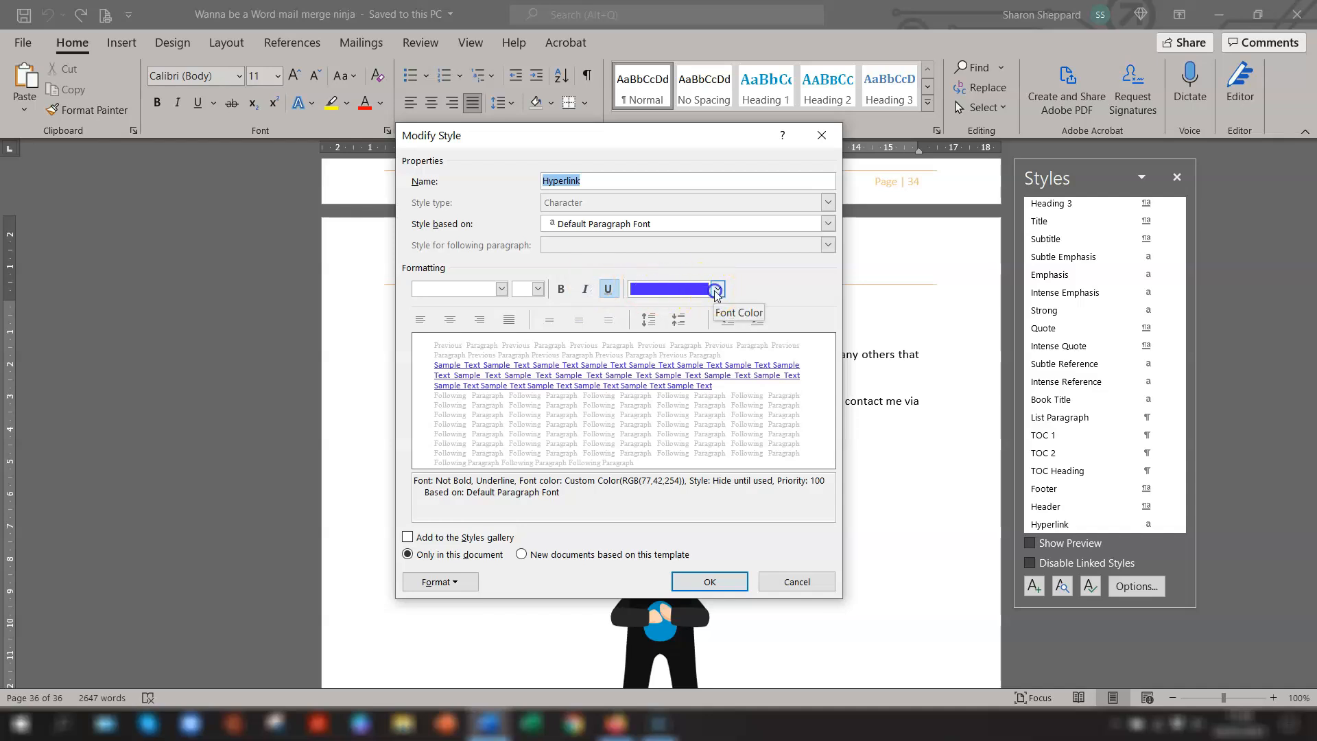
click(715, 291)
click(759, 357)
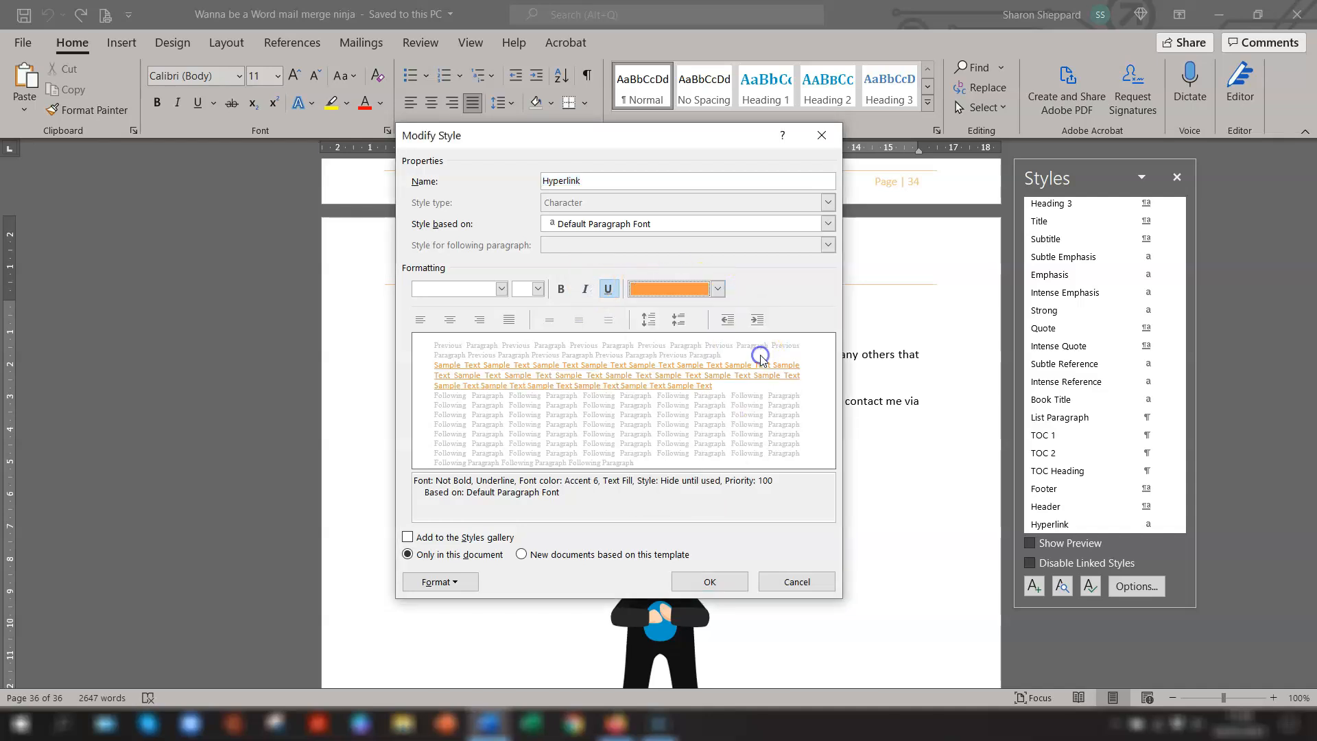
Make the Hyperlink style bold and apply the style changes to this document only.
click(561, 289)
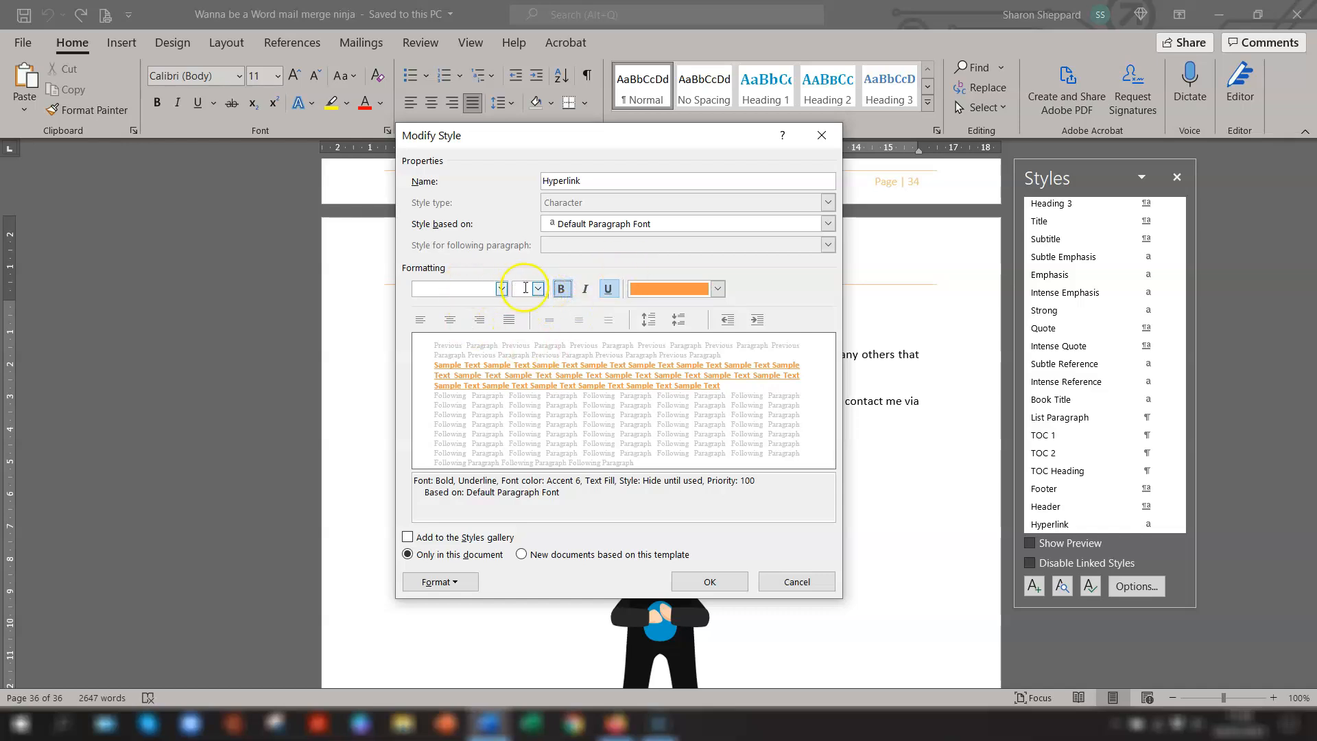
click(501, 288)
click(503, 266)
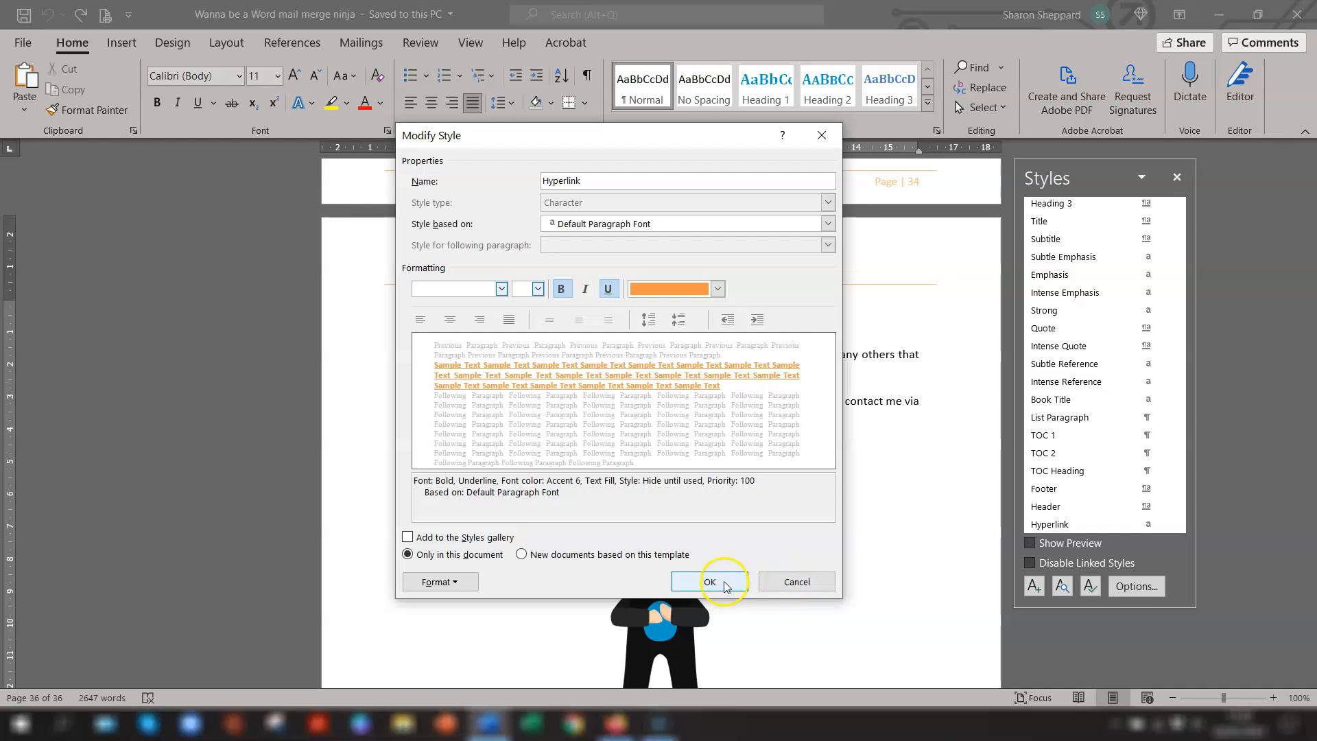
click(710, 582)
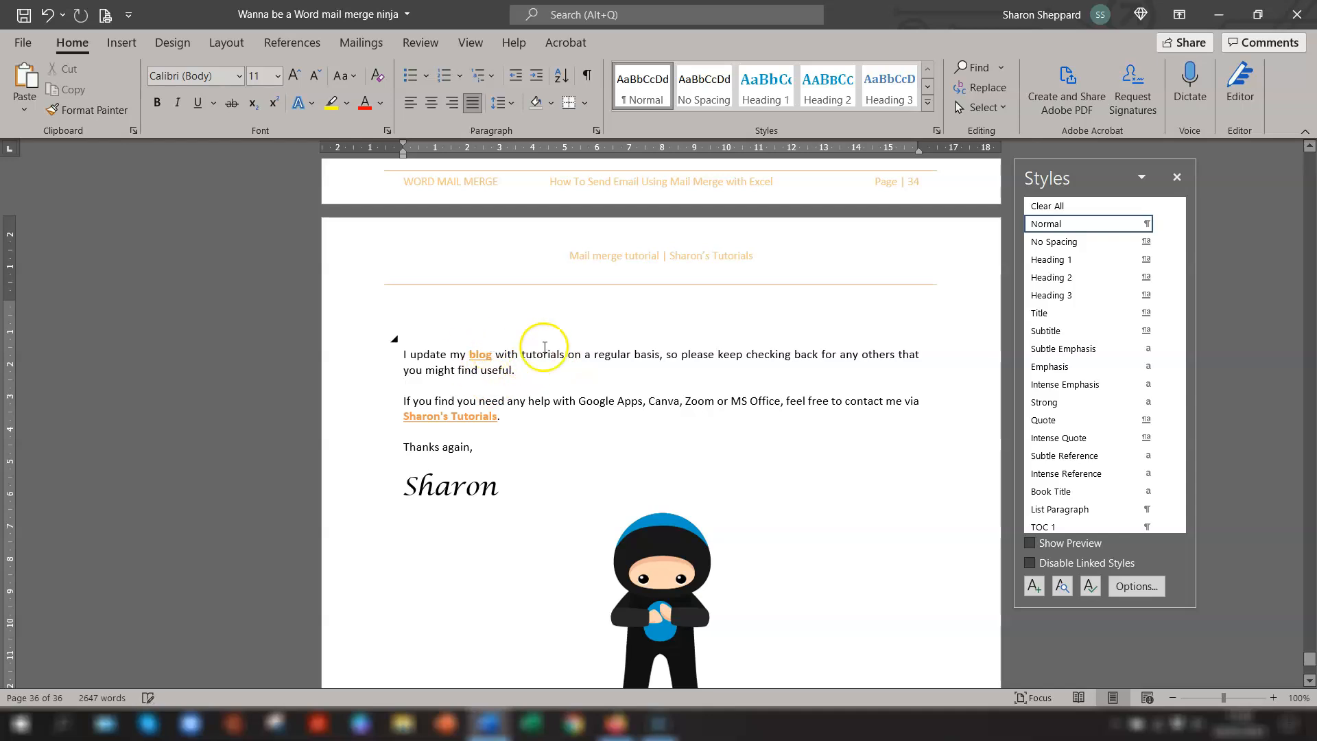
Add the Hyperlink style to the Style Gallery.
click(1184, 487)
drag(1185, 489, 1188, 523)
right_click(1068, 524)
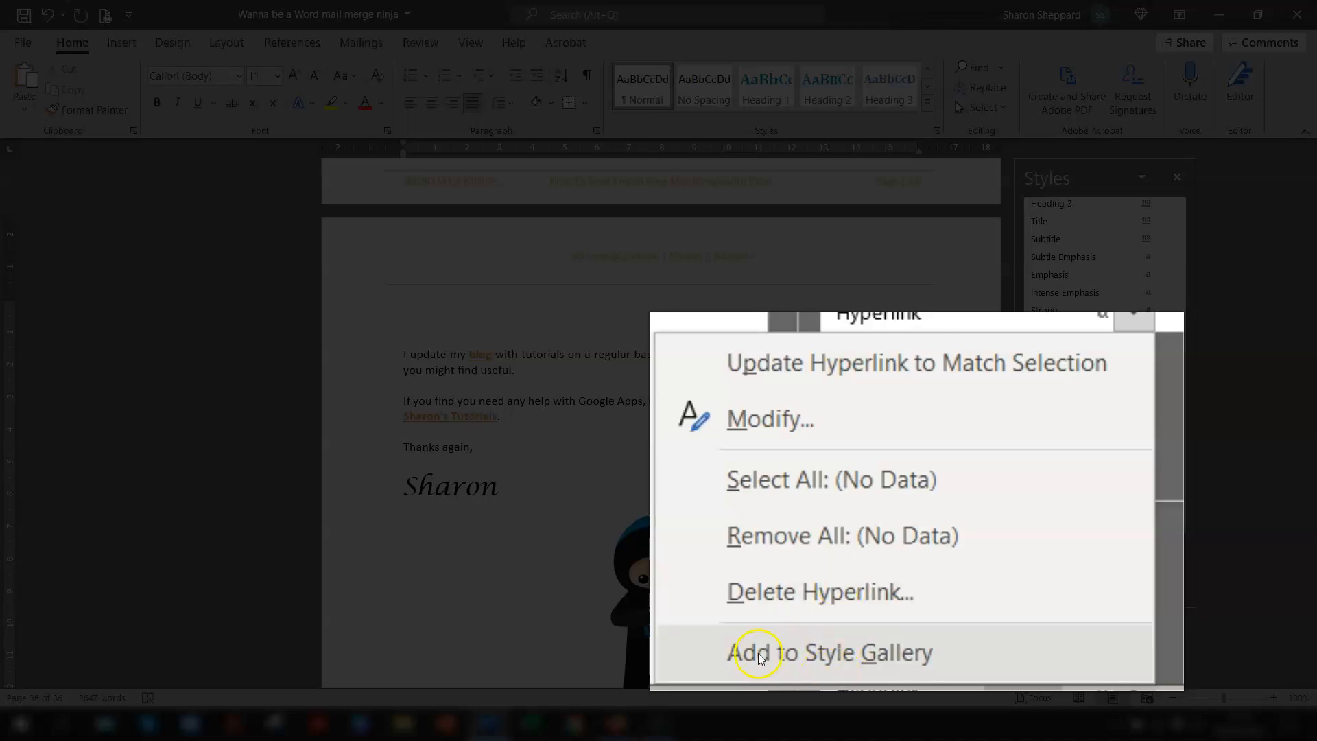
click(998, 674)
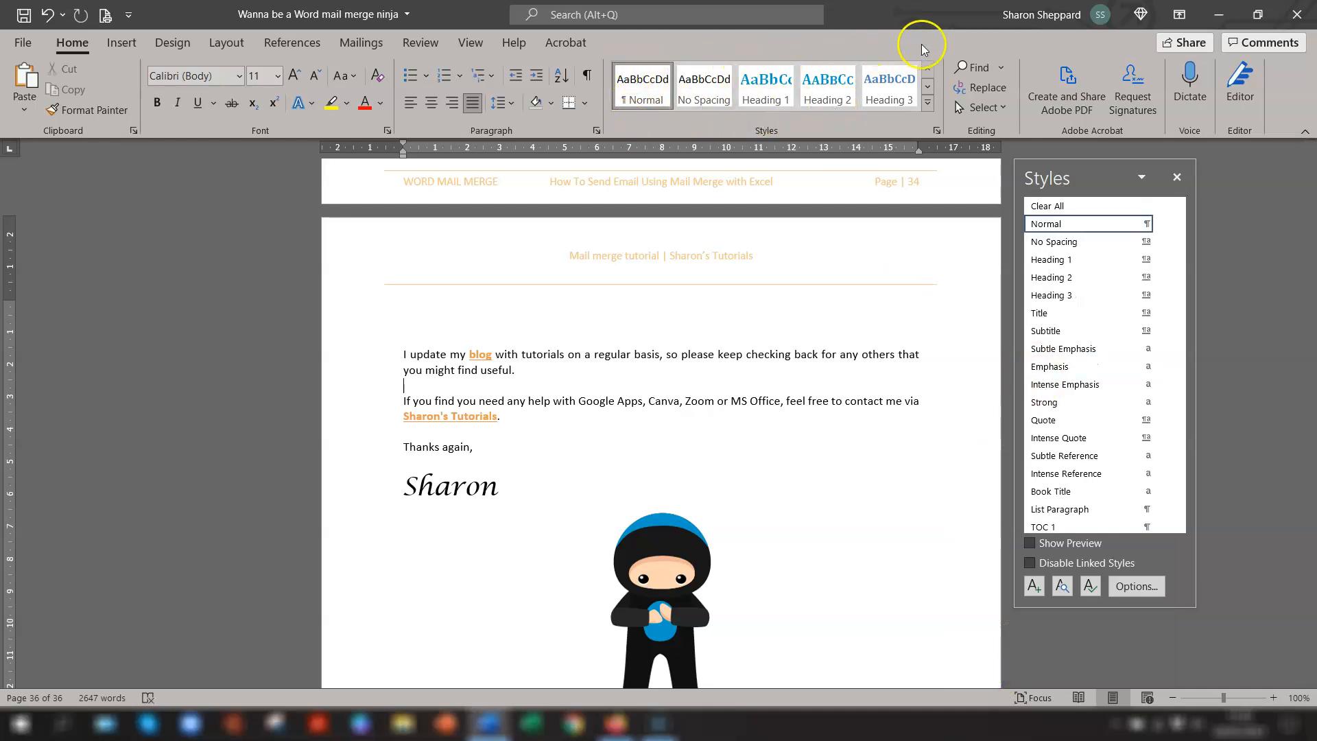
Examine the Hyperlink style's entry in the expanded Style Gallery and the options offered for it.
click(928, 103)
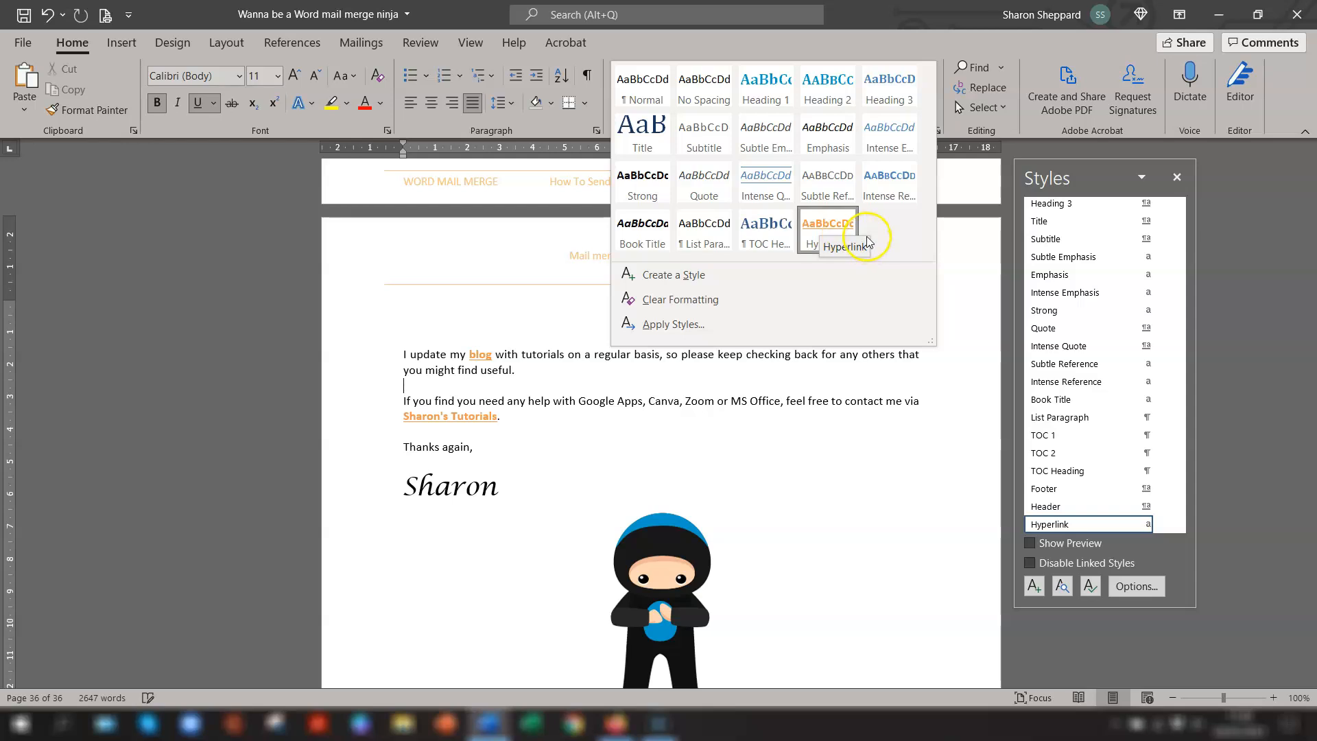
click(889, 54)
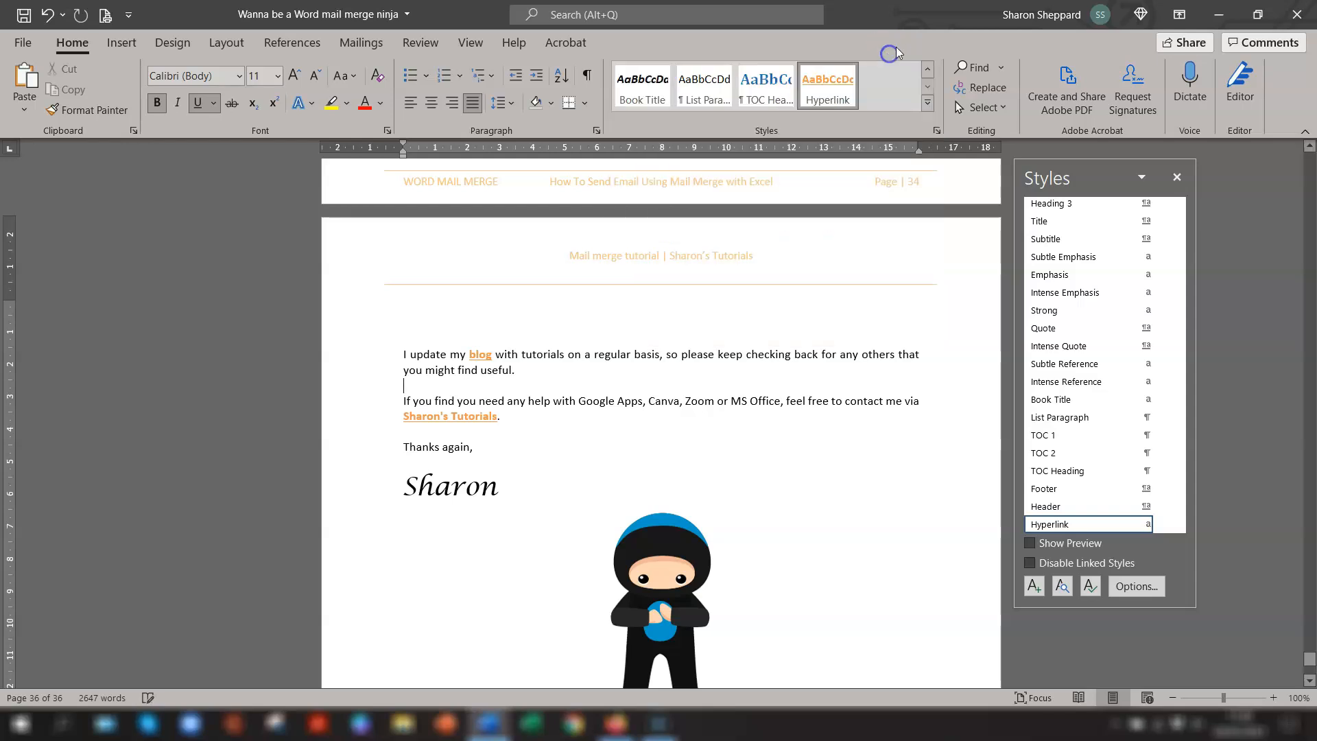
right_click(821, 85)
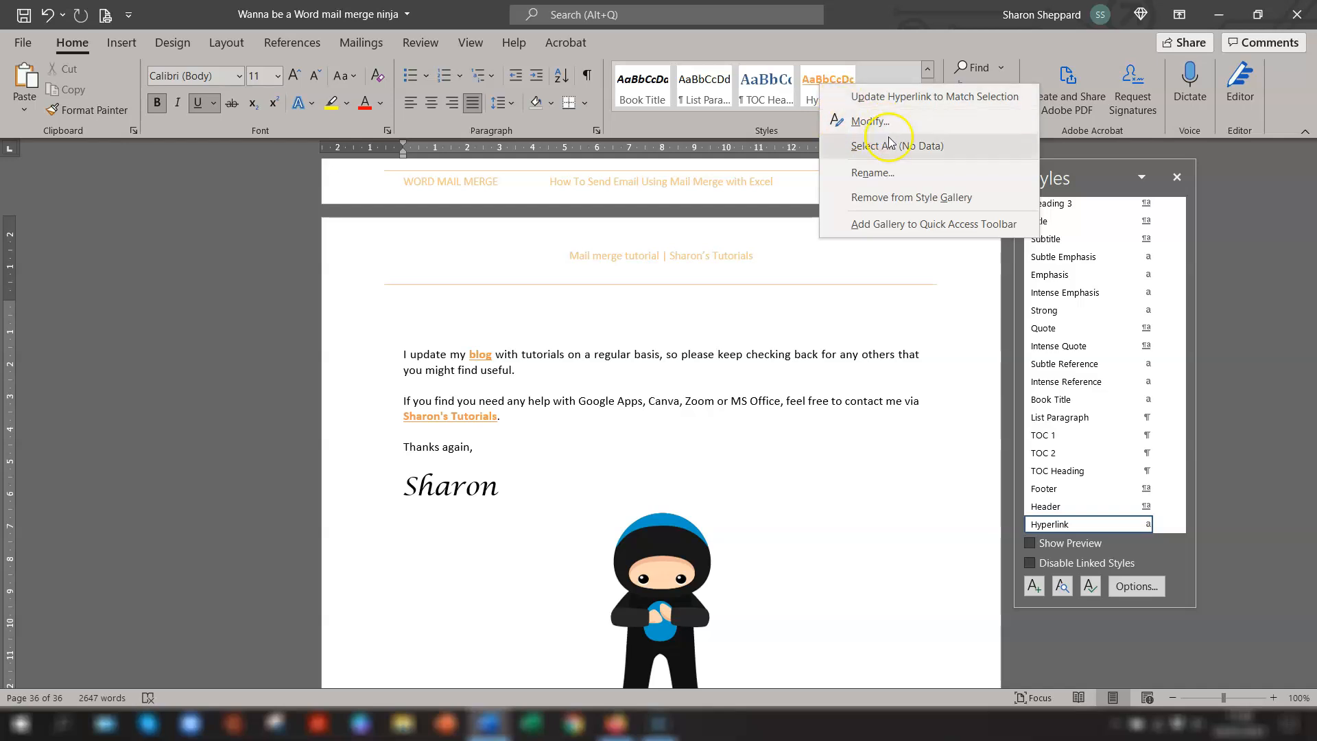
click(778, 54)
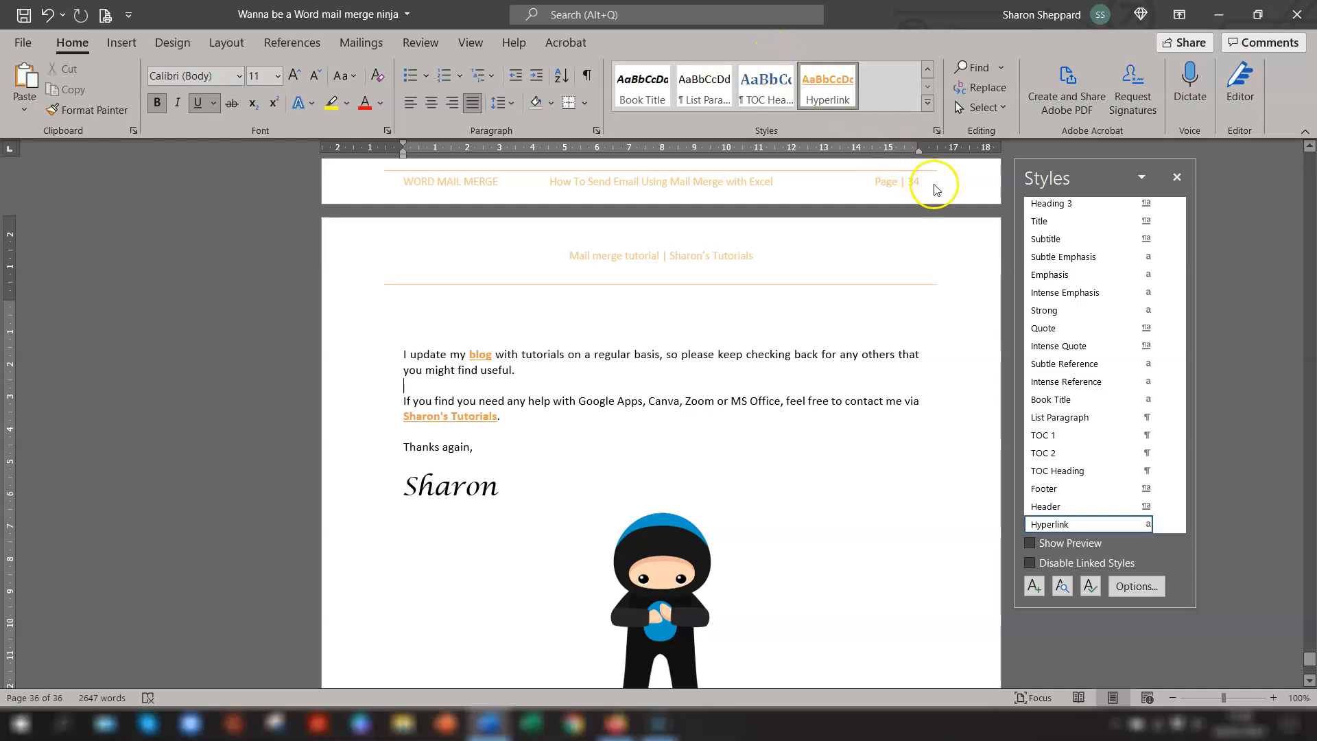
Follow the orange "blog" hyperlink to check how the link is formatted once visited.
ctrl+click(480, 355)
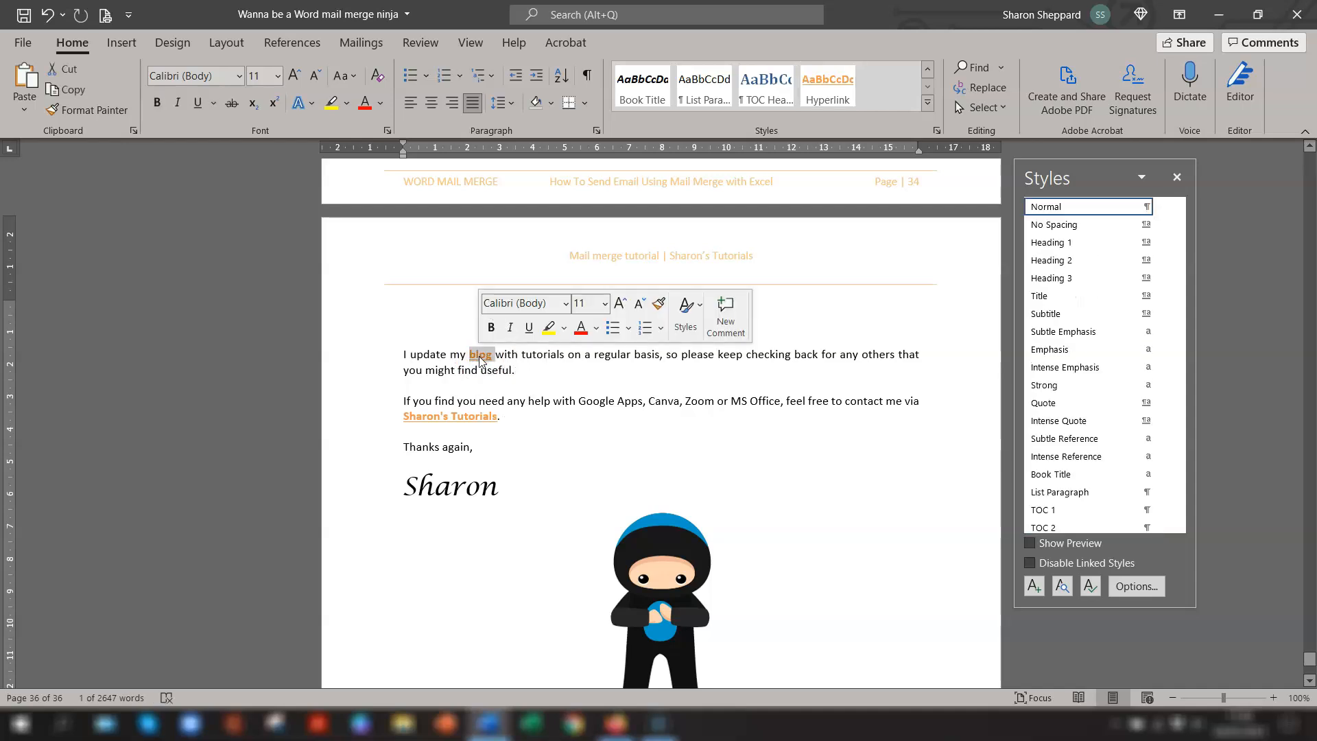
double_click(469, 356)
click(521, 379)
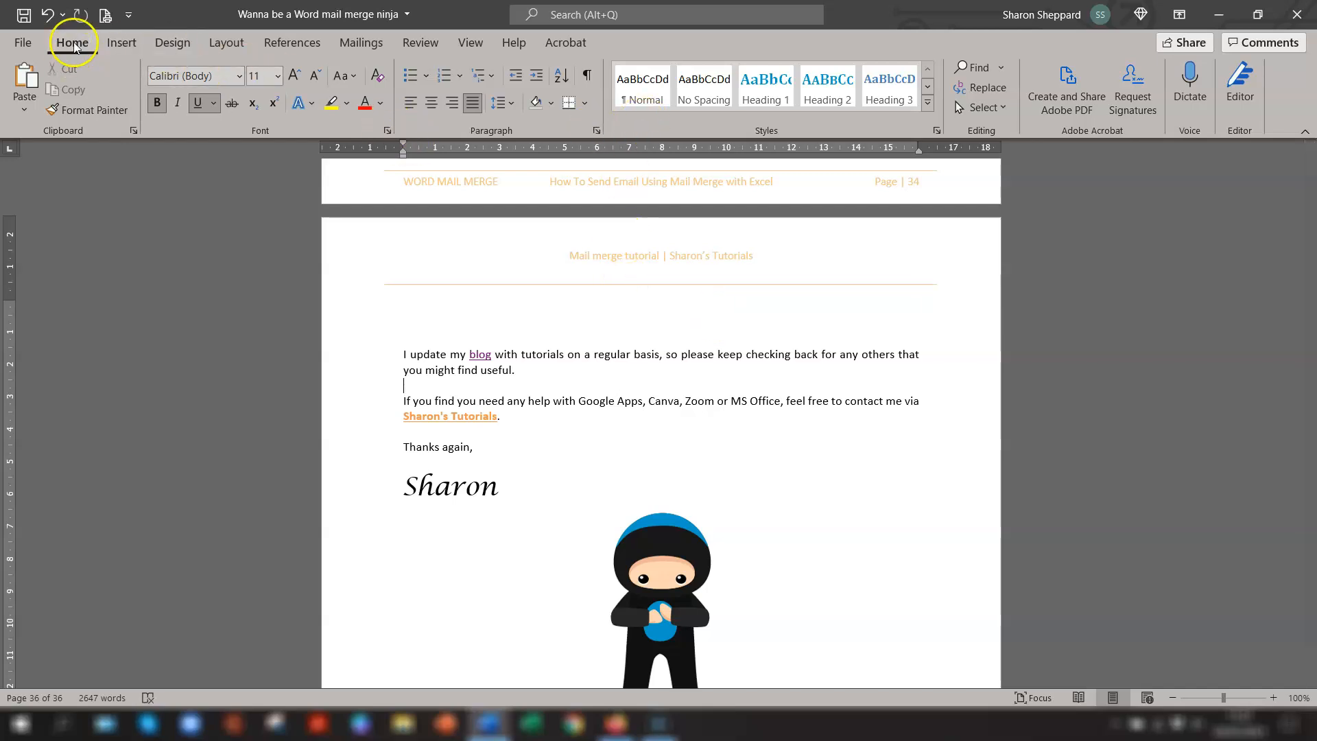
Reopen the Styles pane and configure it to show all styles instead of only the recommended ones.
click(938, 131)
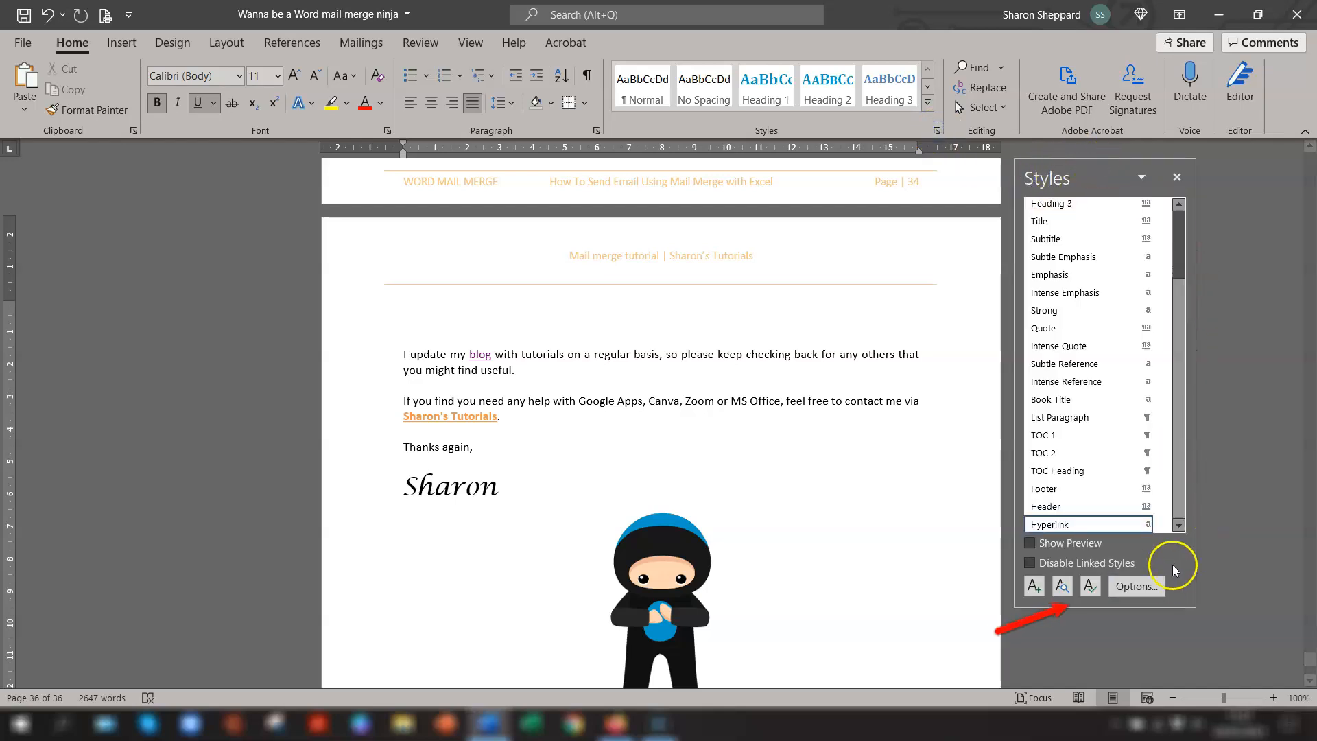
click(1139, 589)
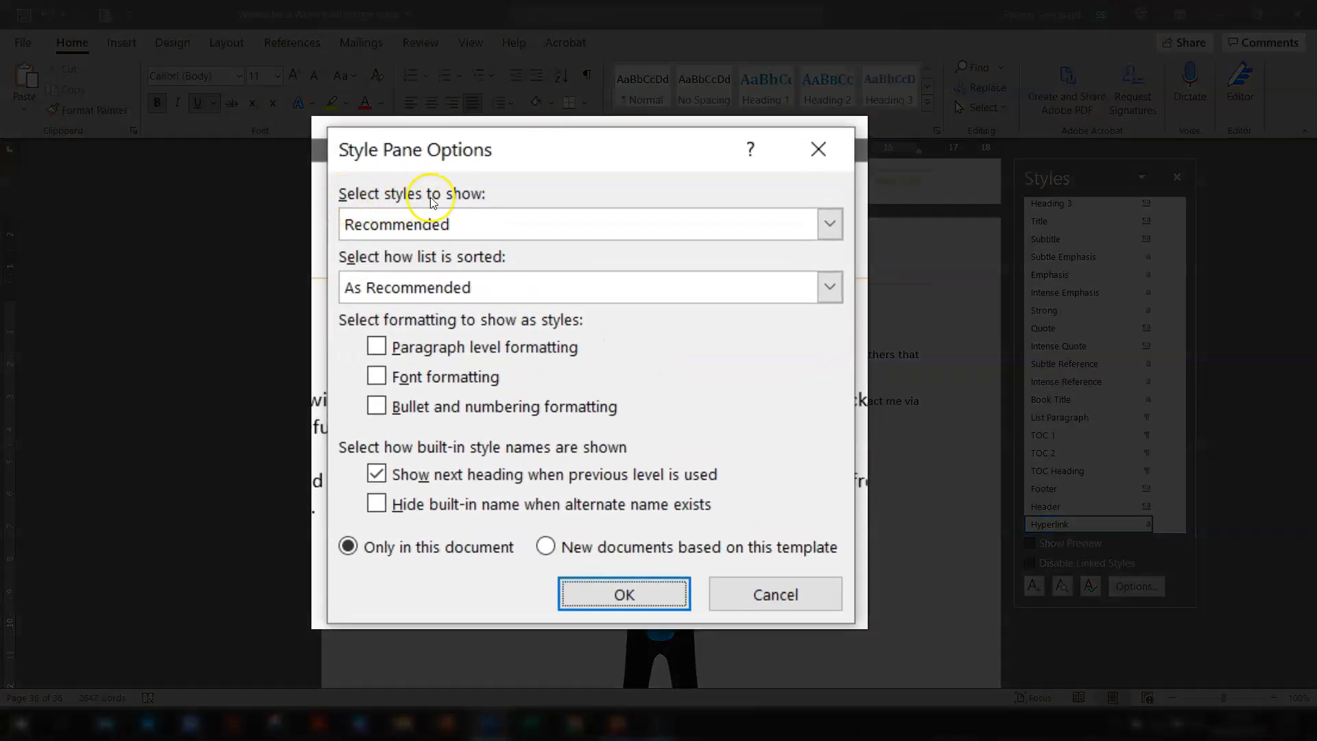
click(830, 225)
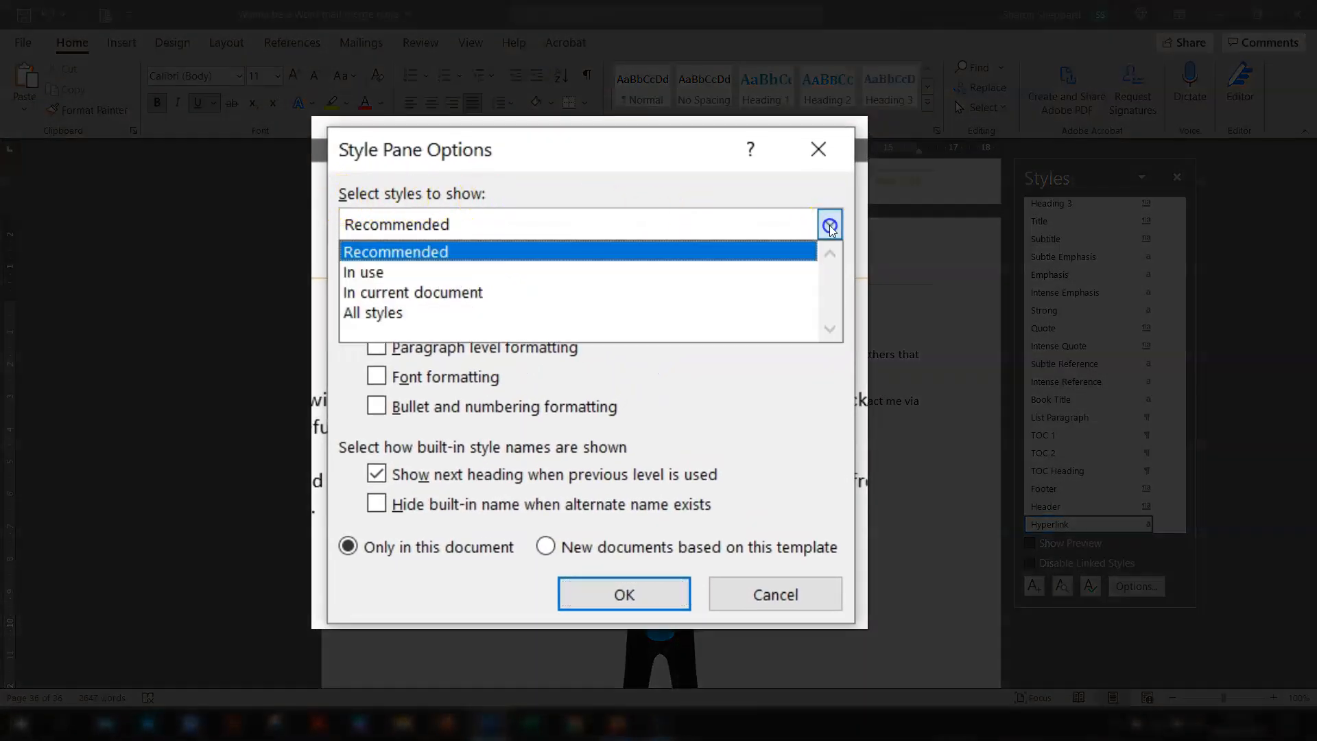
click(376, 313)
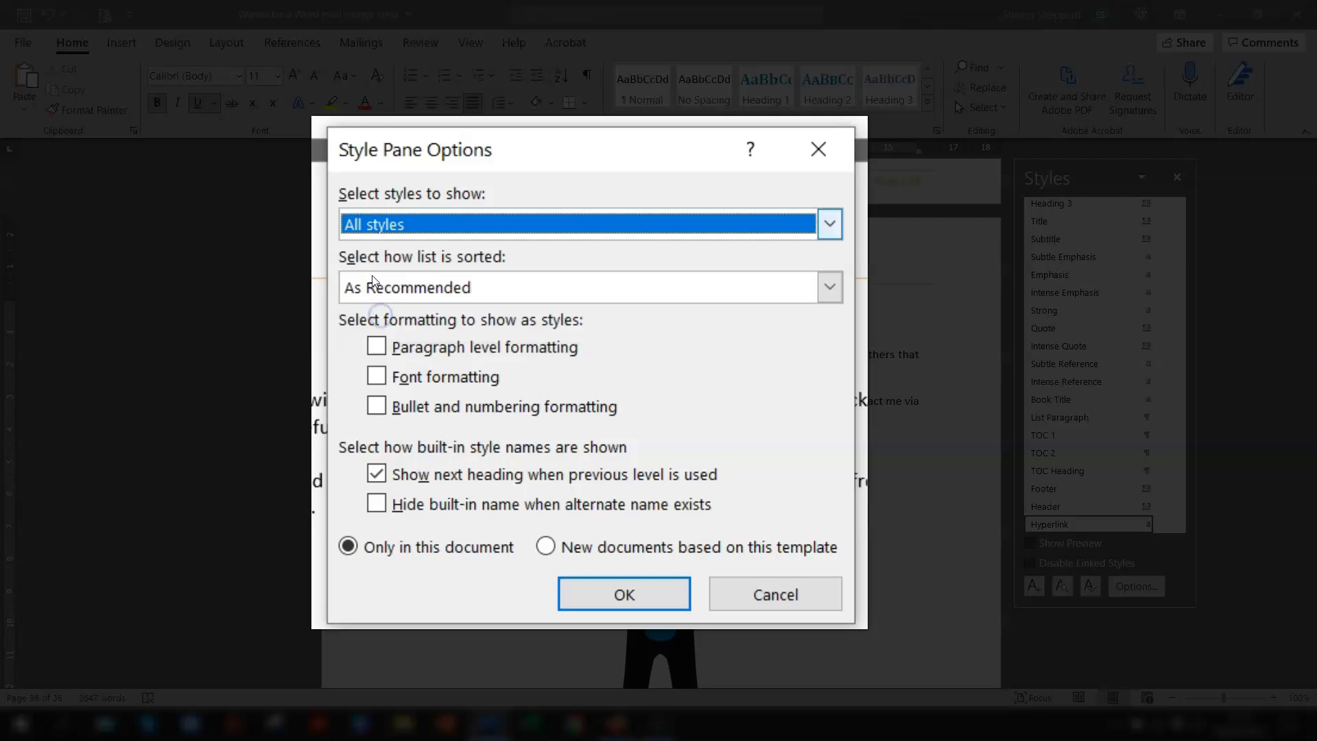
click(620, 597)
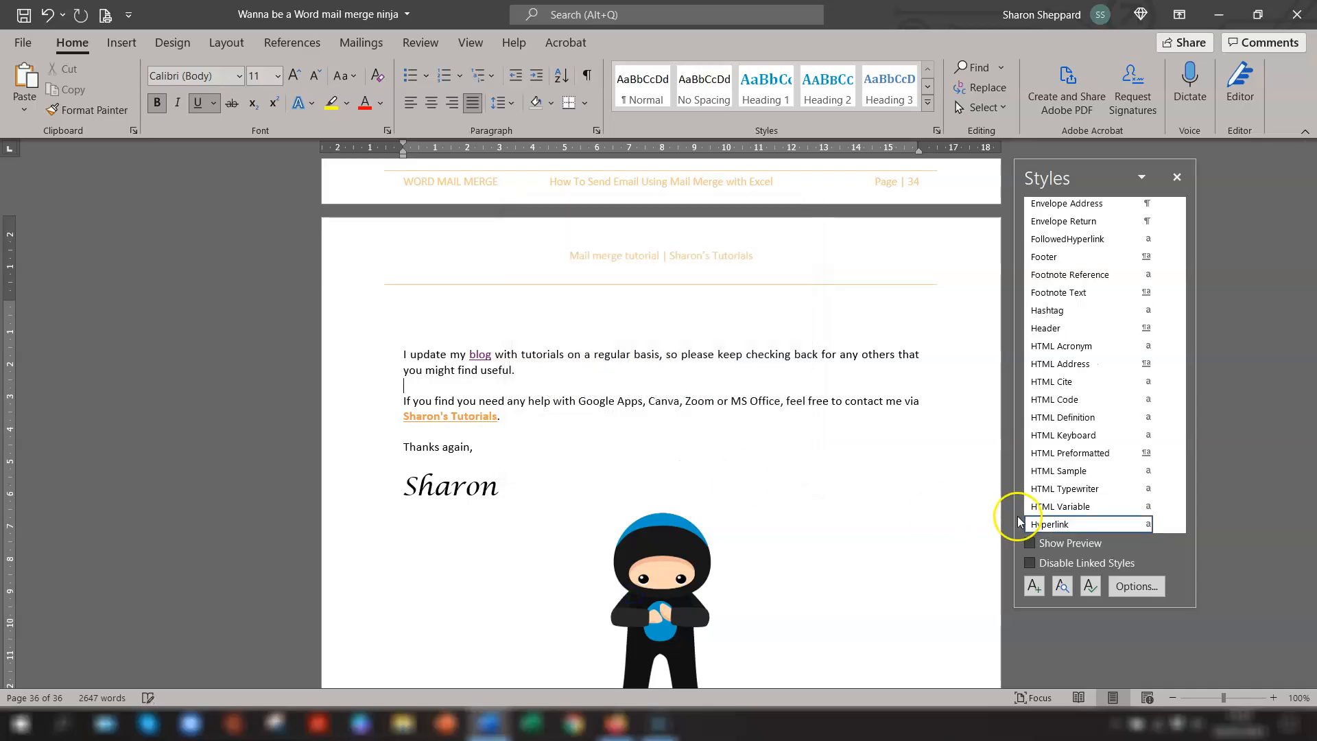
drag(1180, 366, 1180, 354)
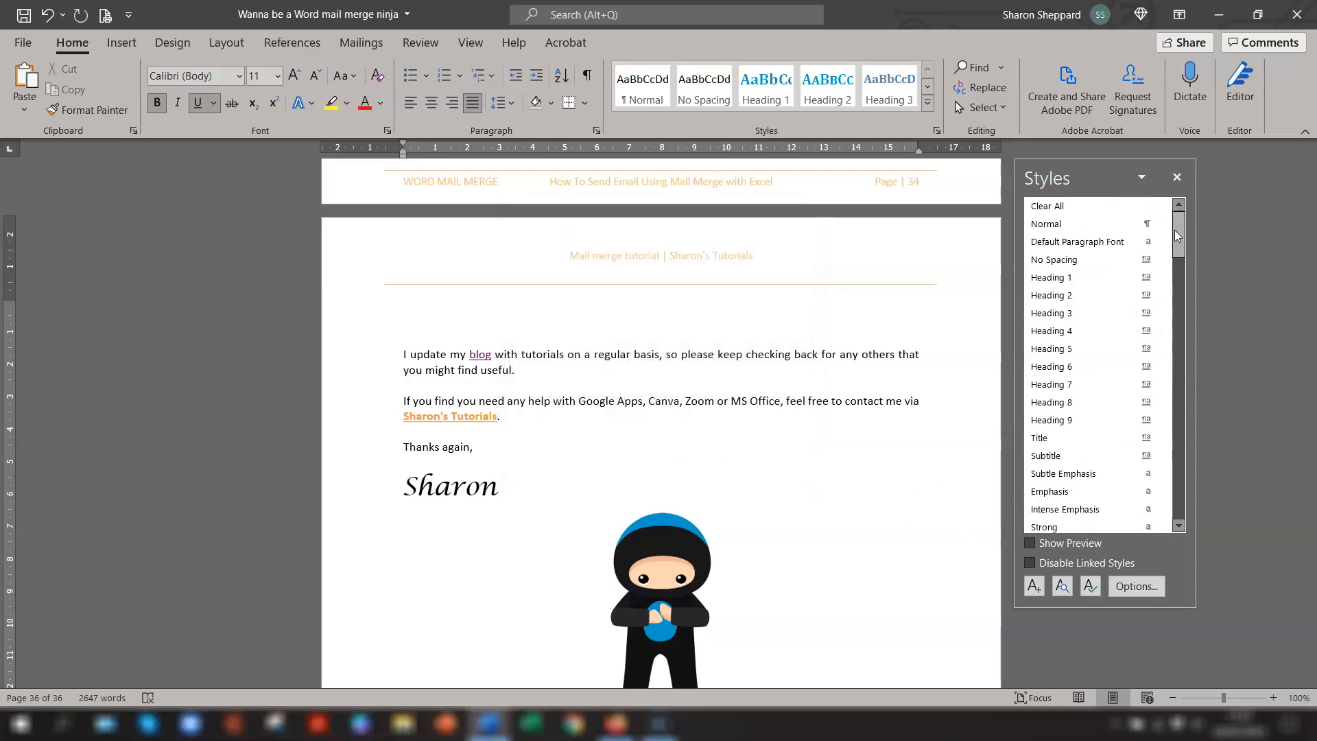
Modify the FollowedHyperlink style to use the Accent 5 blue theme font colour and include it in the Styles gallery.
drag(1174, 230, 1197, 348)
mouse_move(1088, 427)
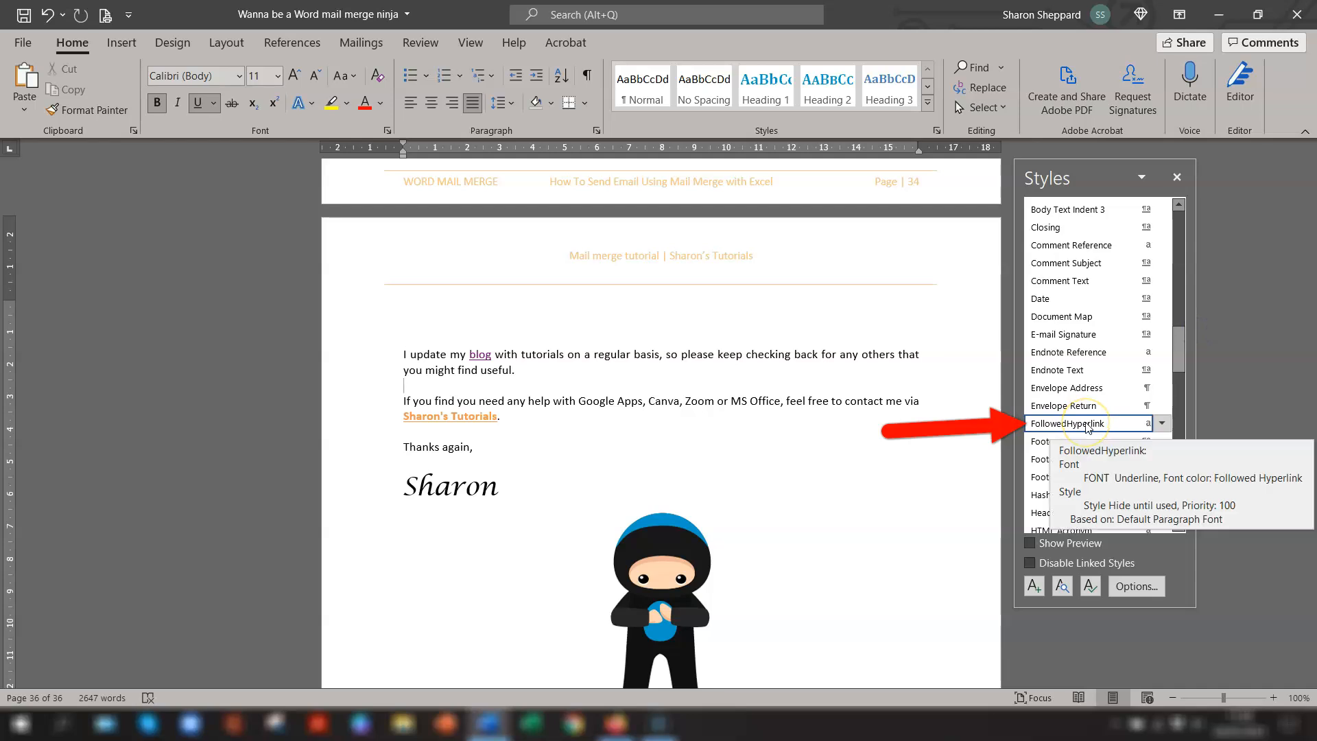
click(1160, 424)
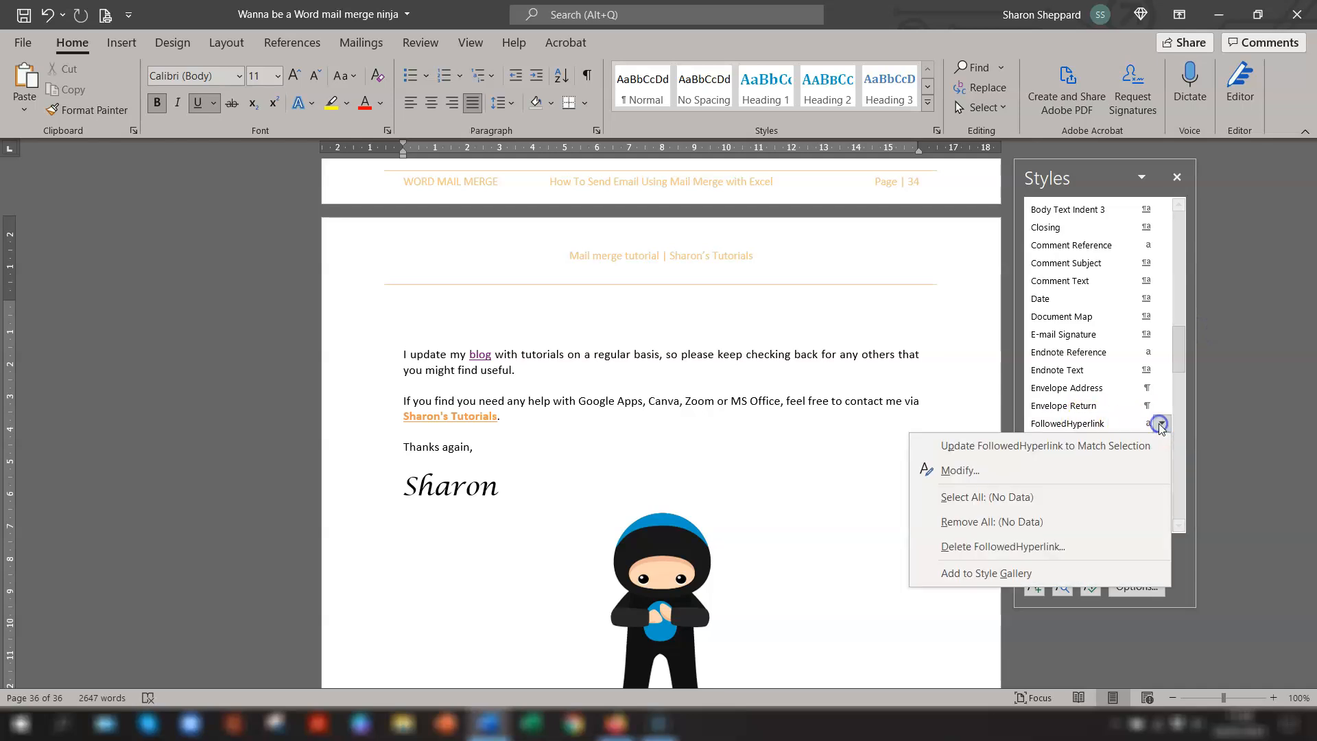
click(964, 472)
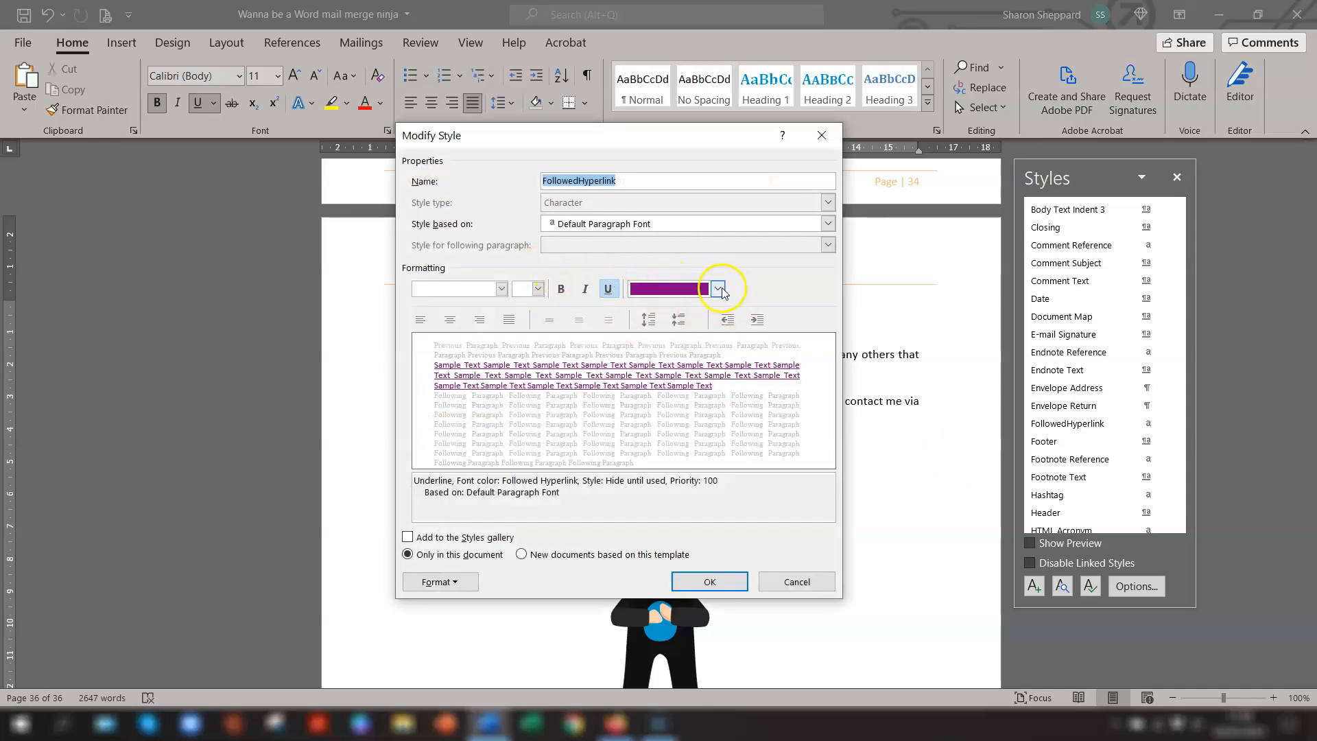
click(718, 289)
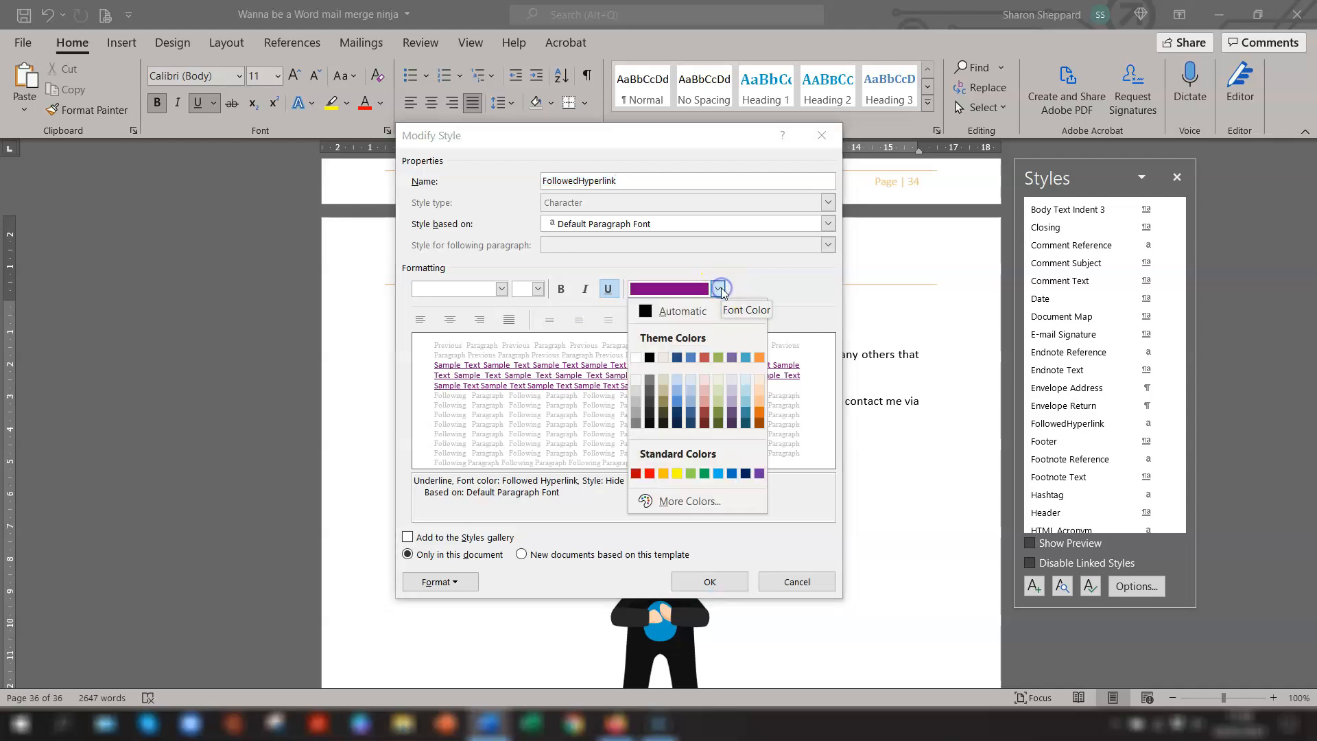
click(761, 353)
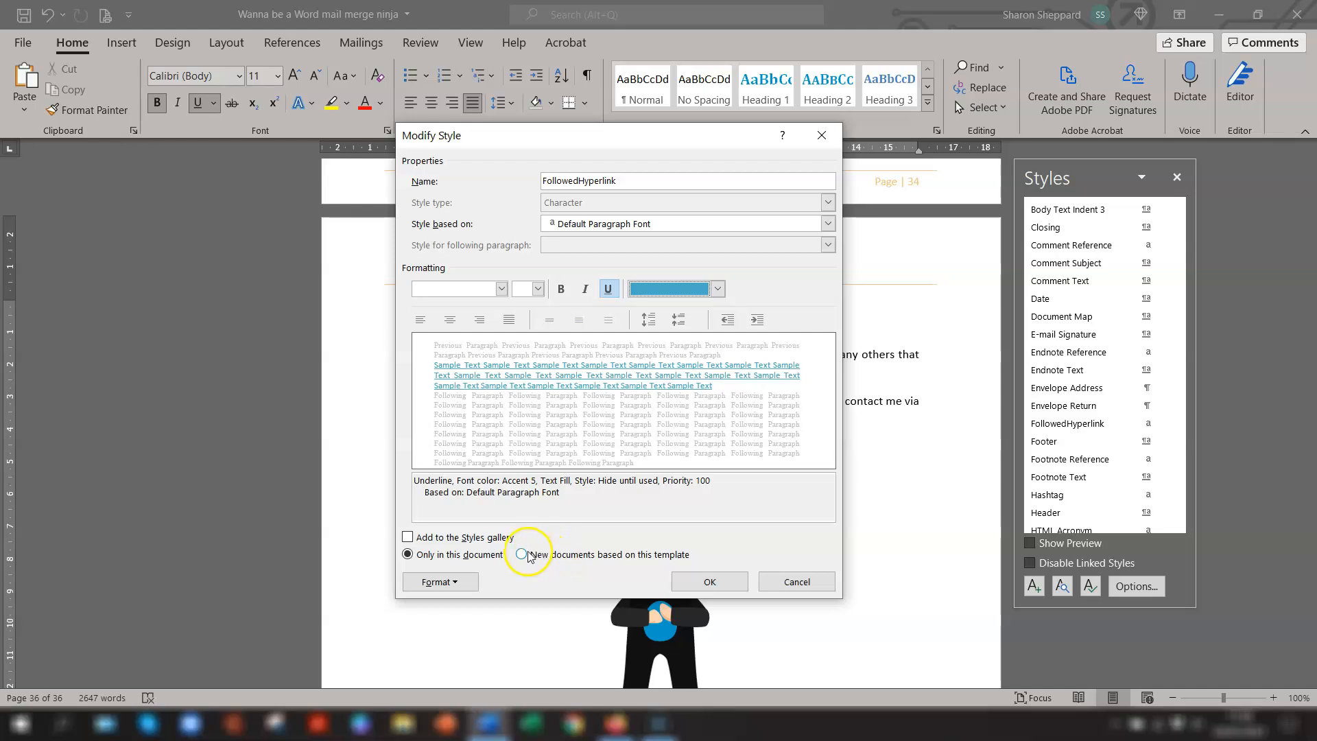
click(408, 537)
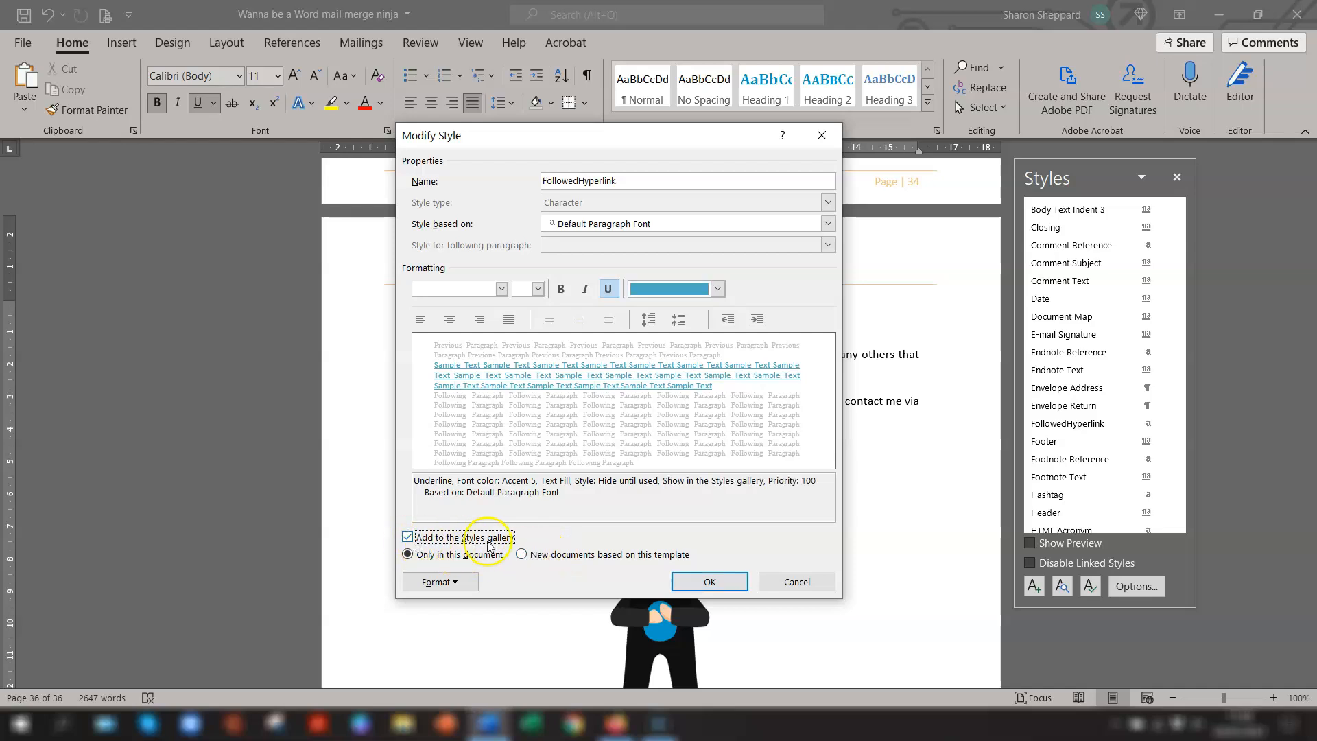
click(710, 581)
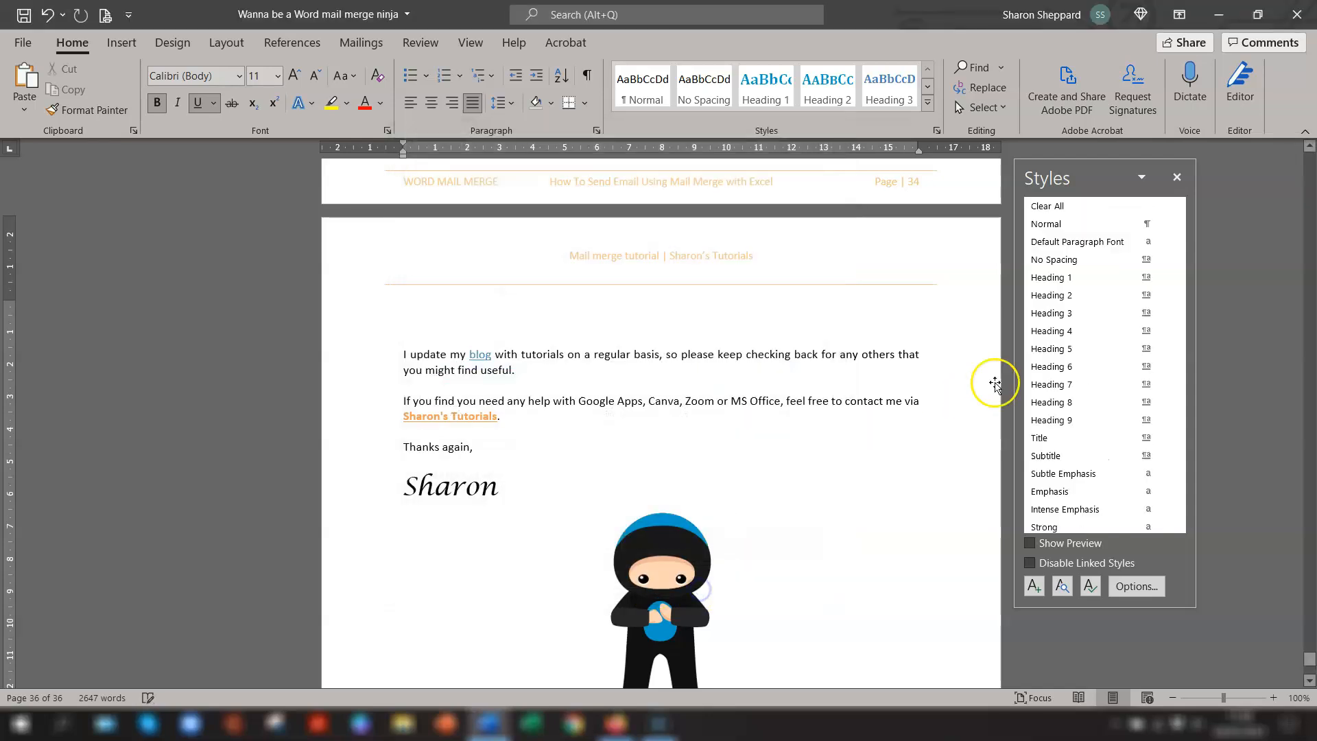
Close the Styles pane and check the expanded Style Gallery for the FollowedHyperlink and Hyperlink styles.
click(1177, 177)
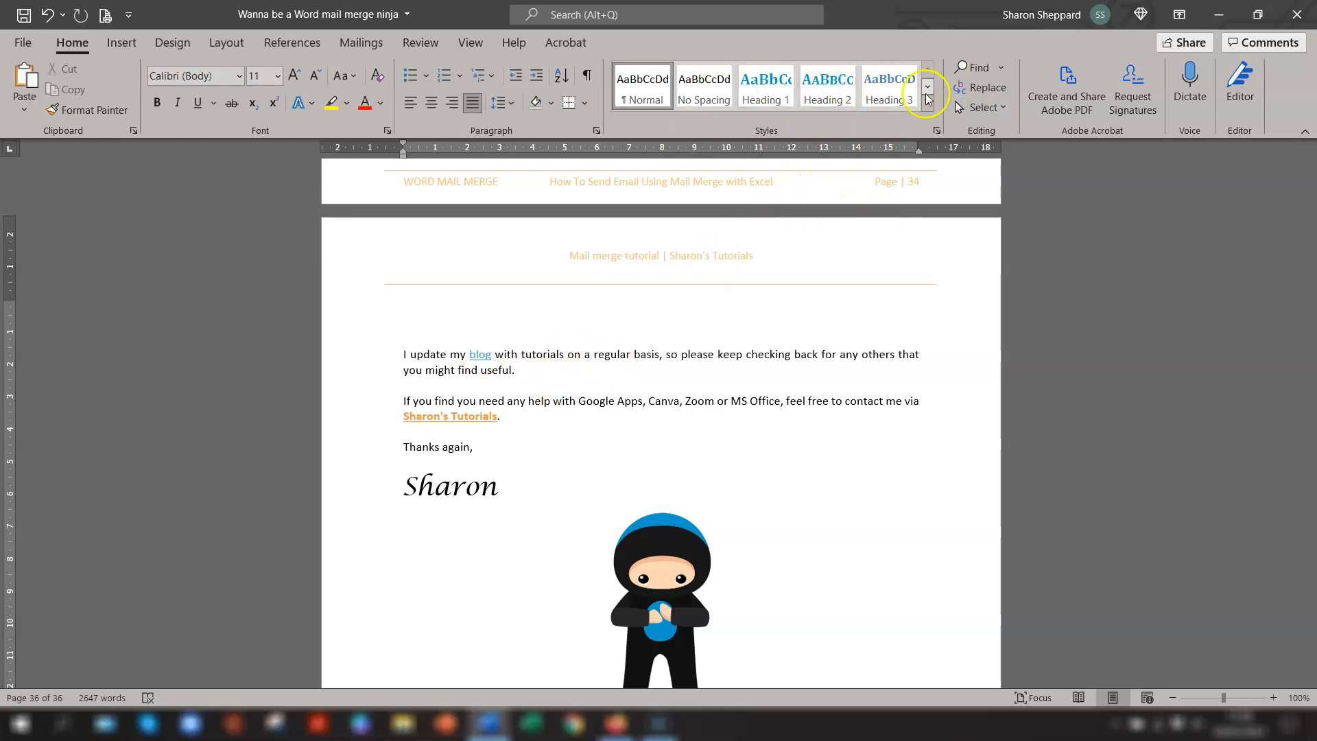
click(929, 103)
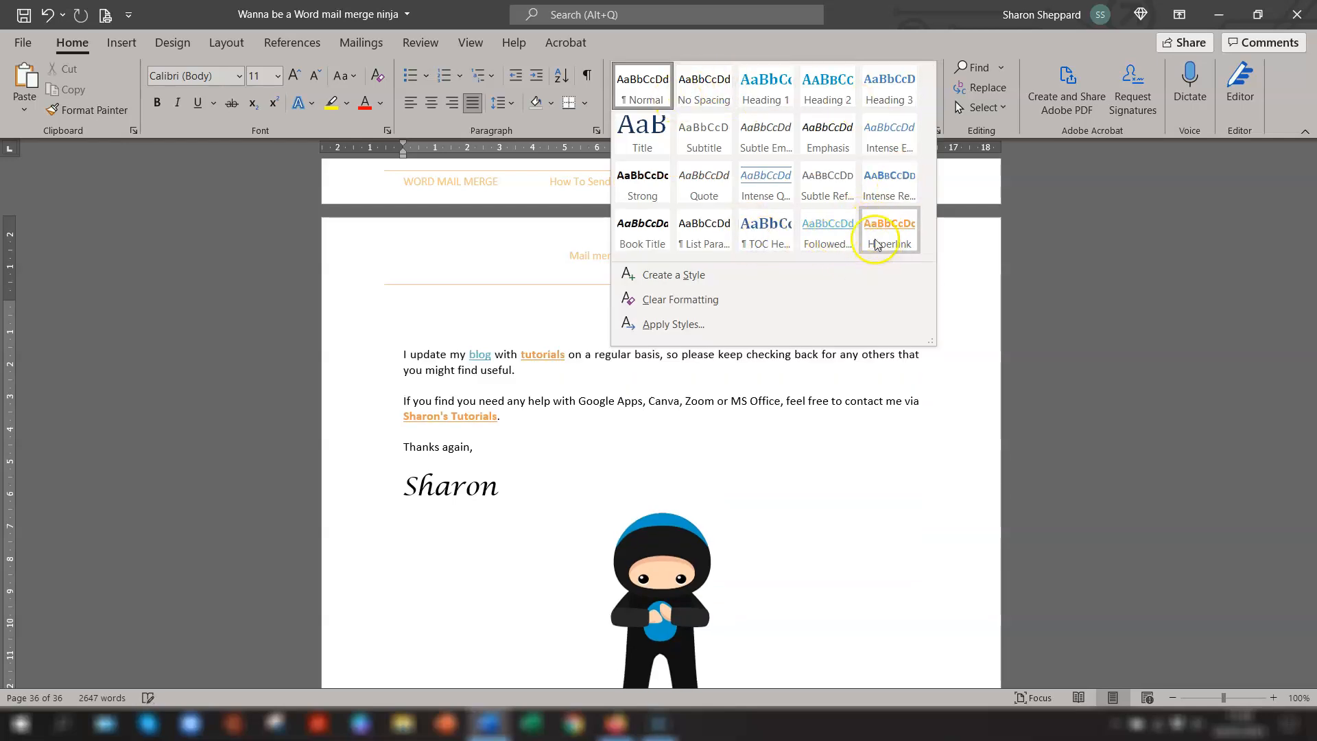
click(675, 426)
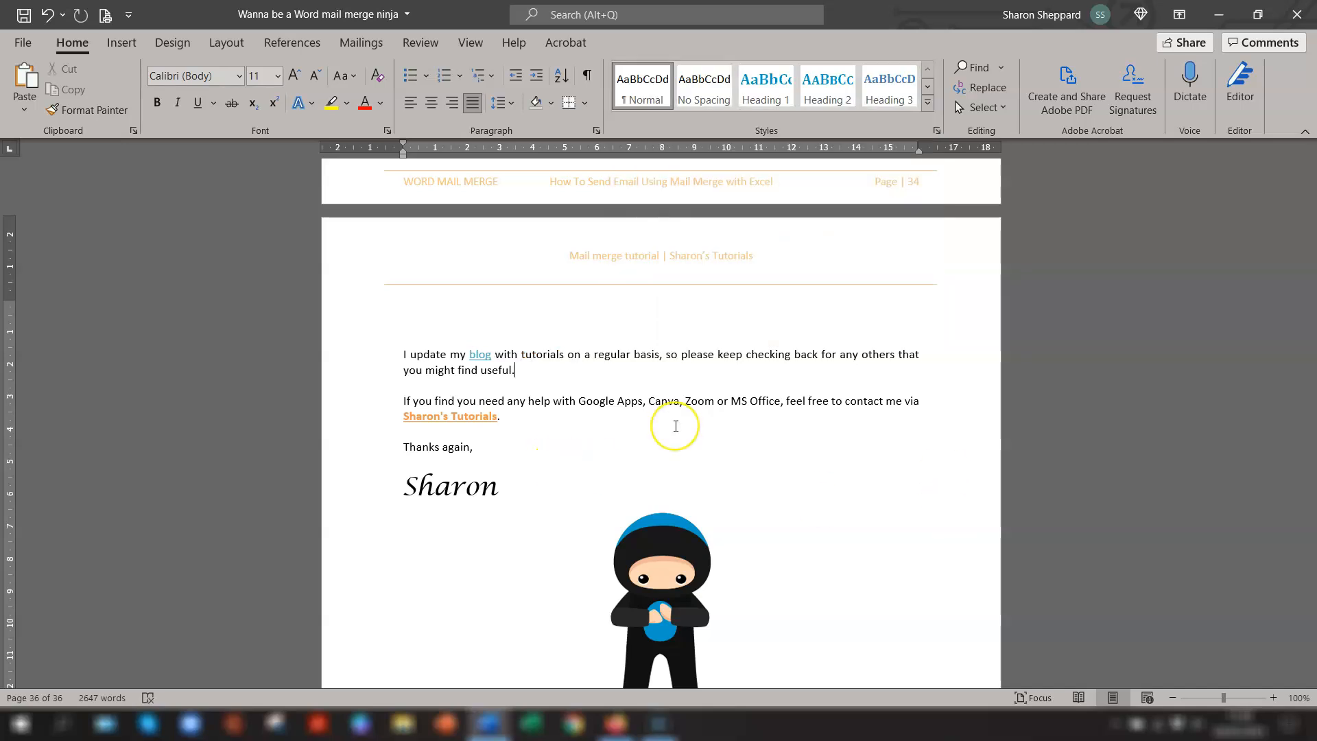